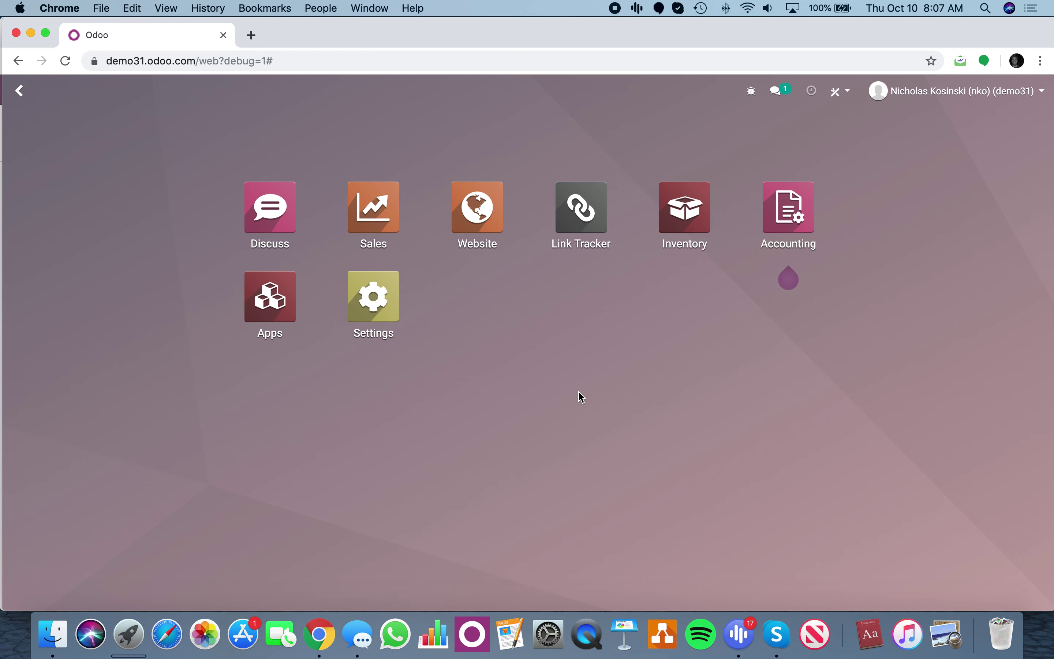
# Review the installed modules in the Apps list, filtered to installed apps in list view.
pyautogui.write('setting')
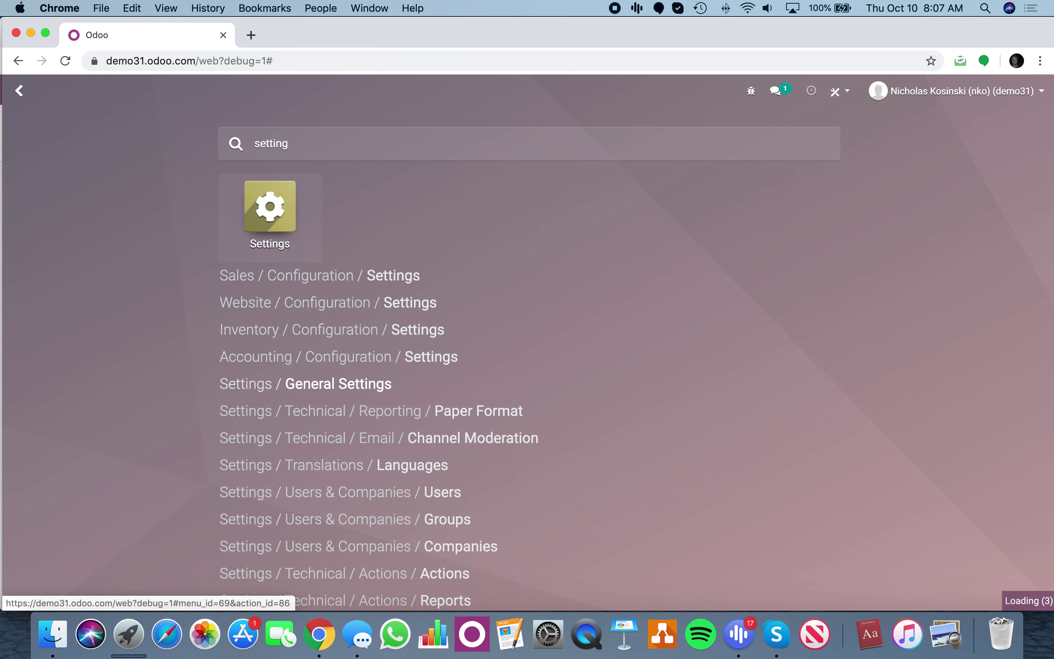
pyautogui.write('price')
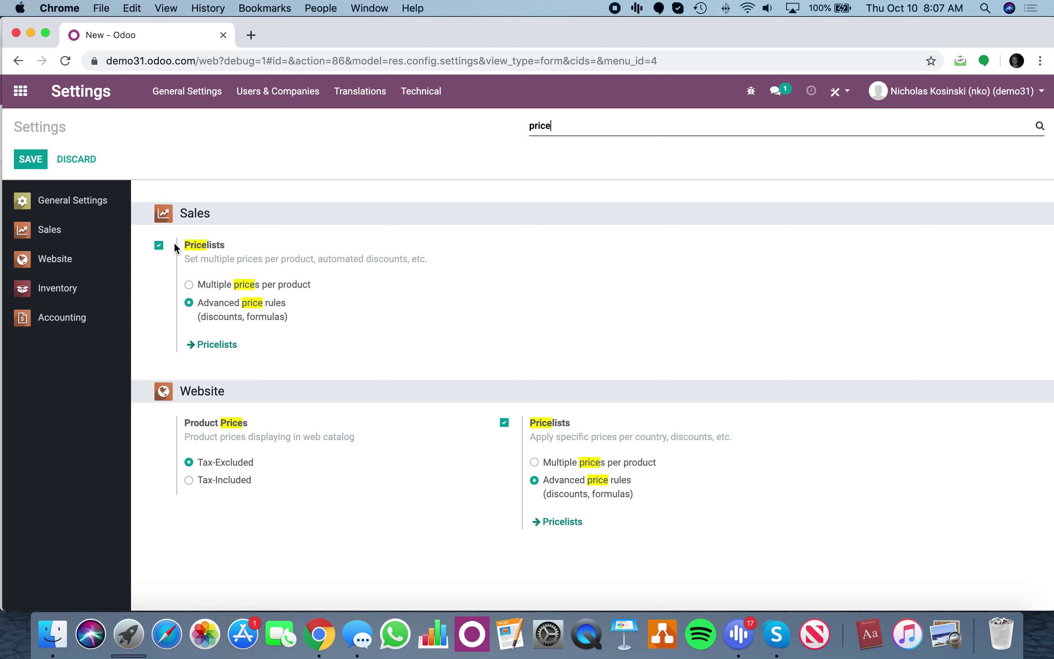
pyautogui.moveTo(244, 319)
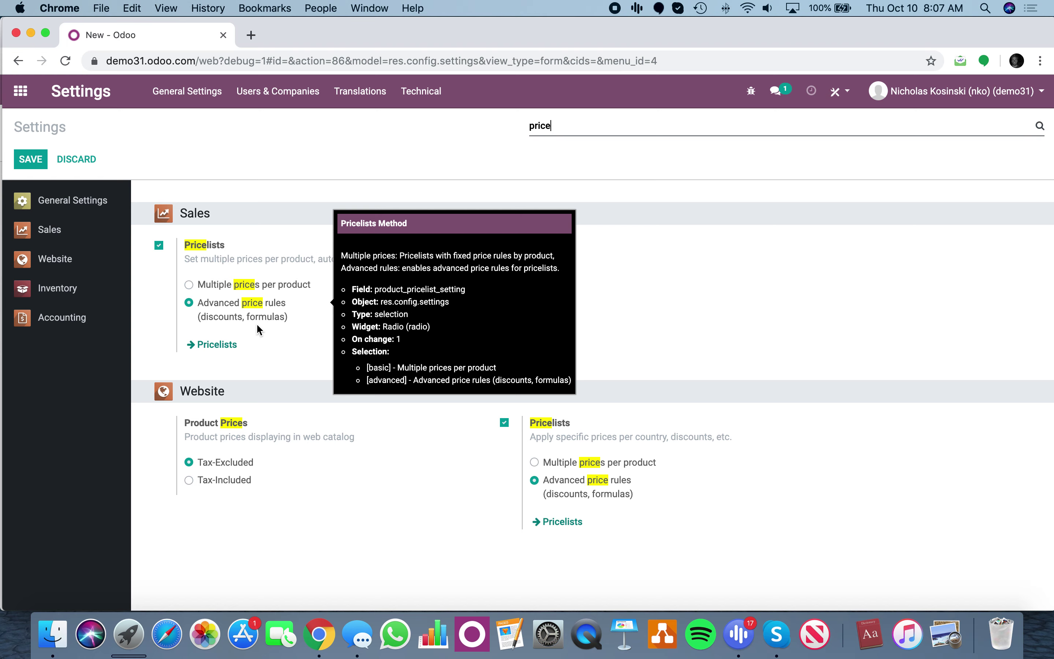
pyautogui.click(21, 91)
pyautogui.write('ap')
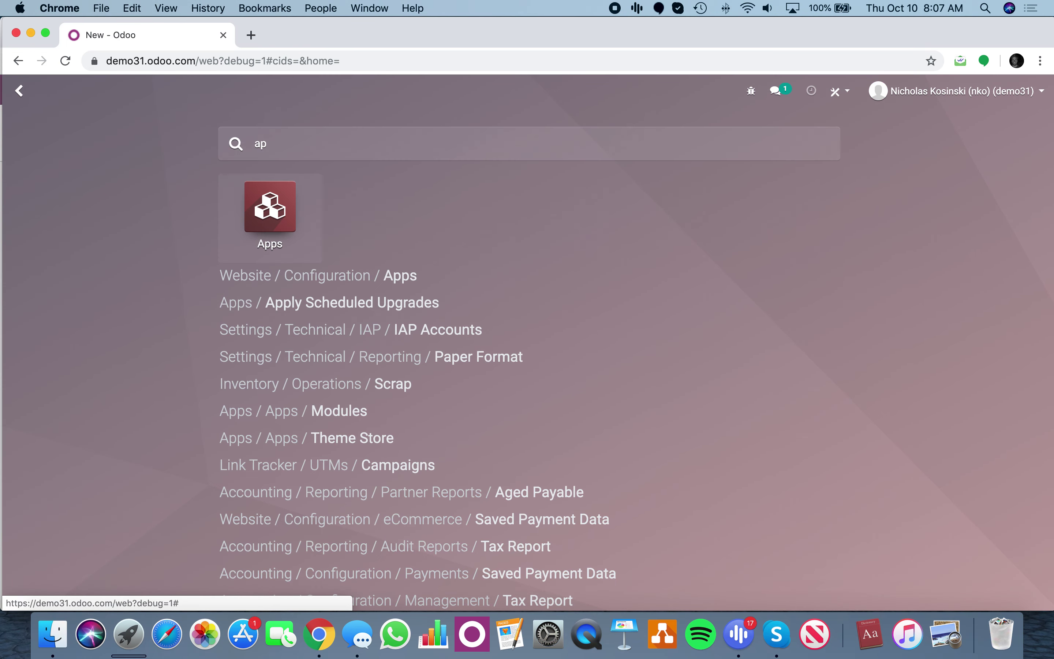
pyautogui.write('ps')
pyautogui.press('Return')
pyautogui.click(573, 158)
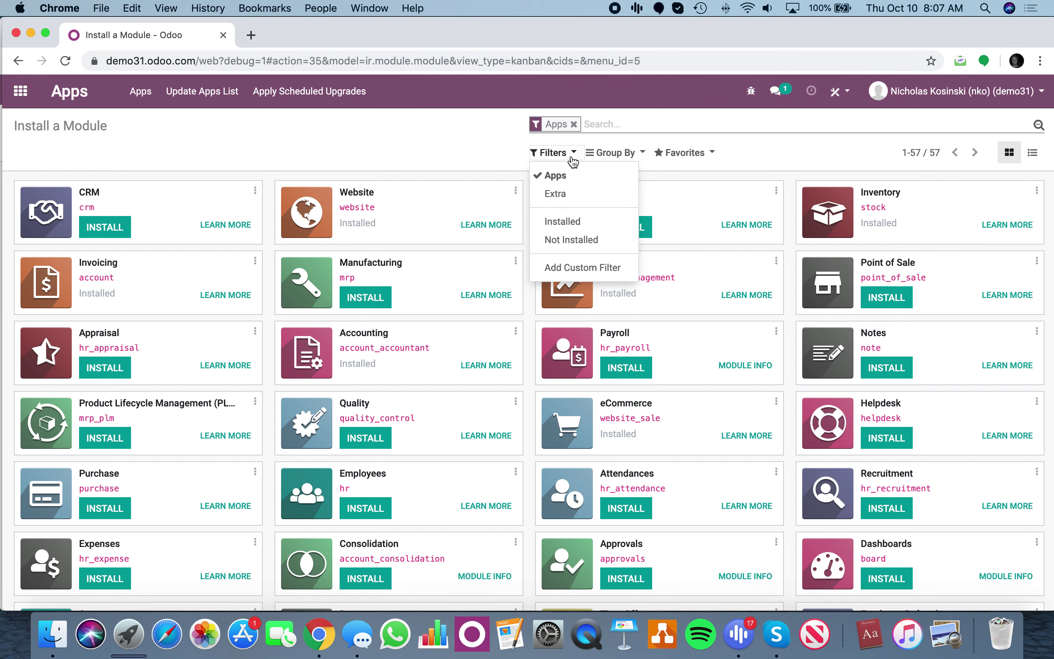
pyautogui.click(570, 222)
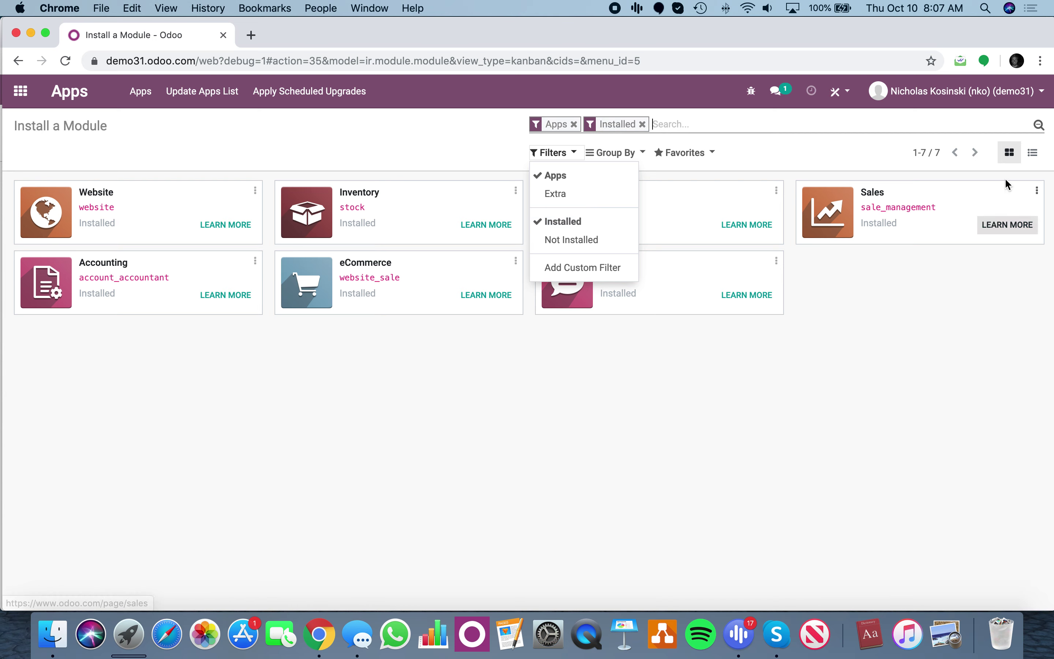
pyautogui.click(1033, 153)
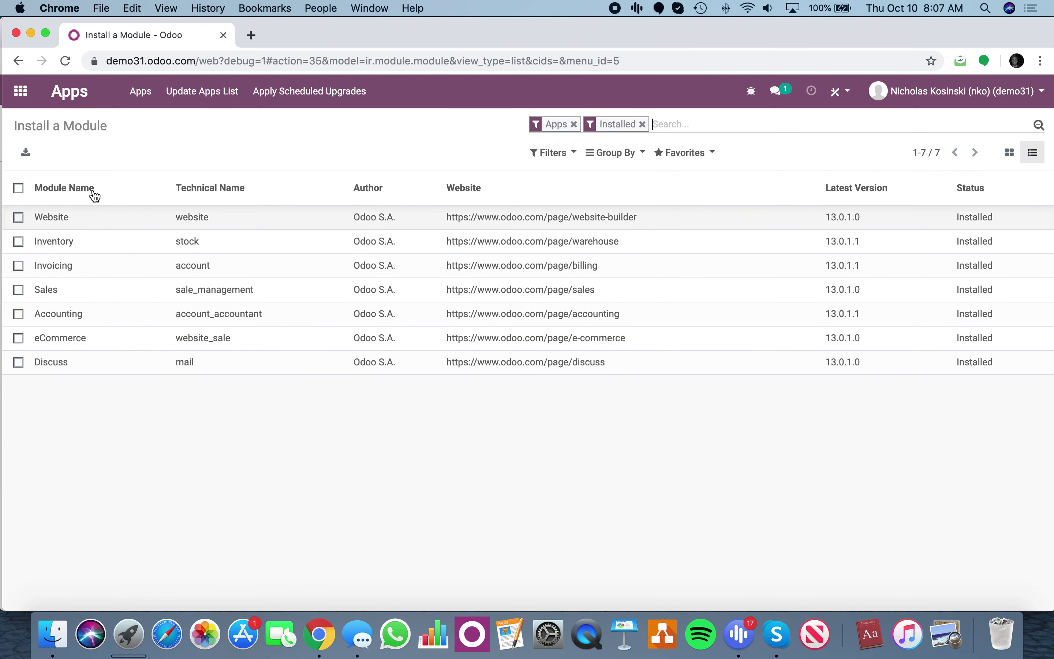
pyautogui.click(28, 103)
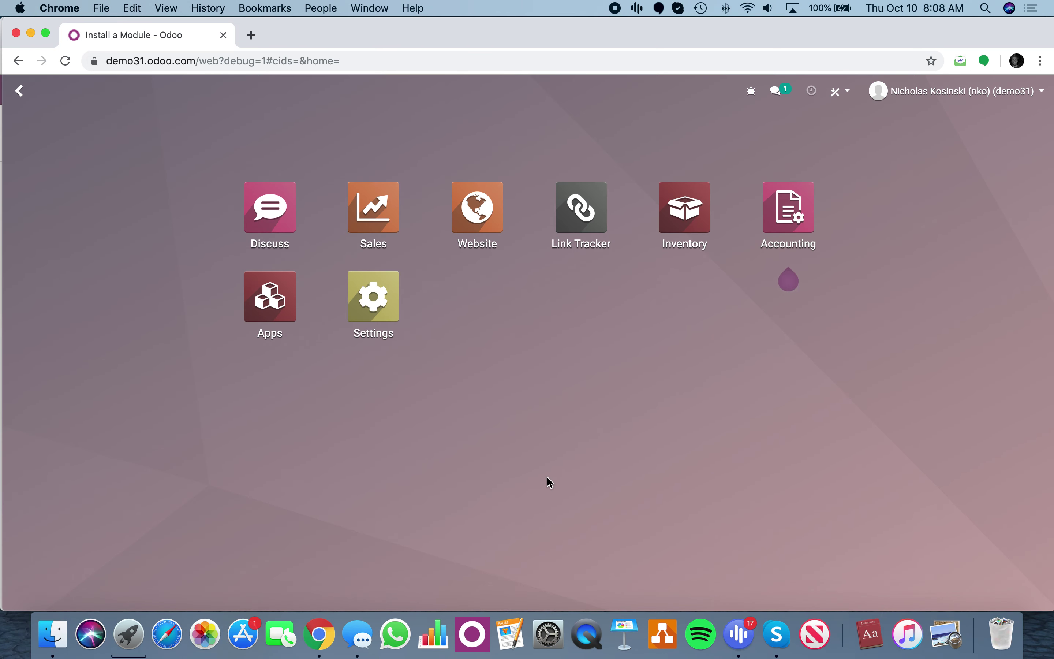
# Create Product X as a Storable Product with internal reference 000123 and sales price 99.
pyautogui.write('produc')
pyautogui.press('Return')
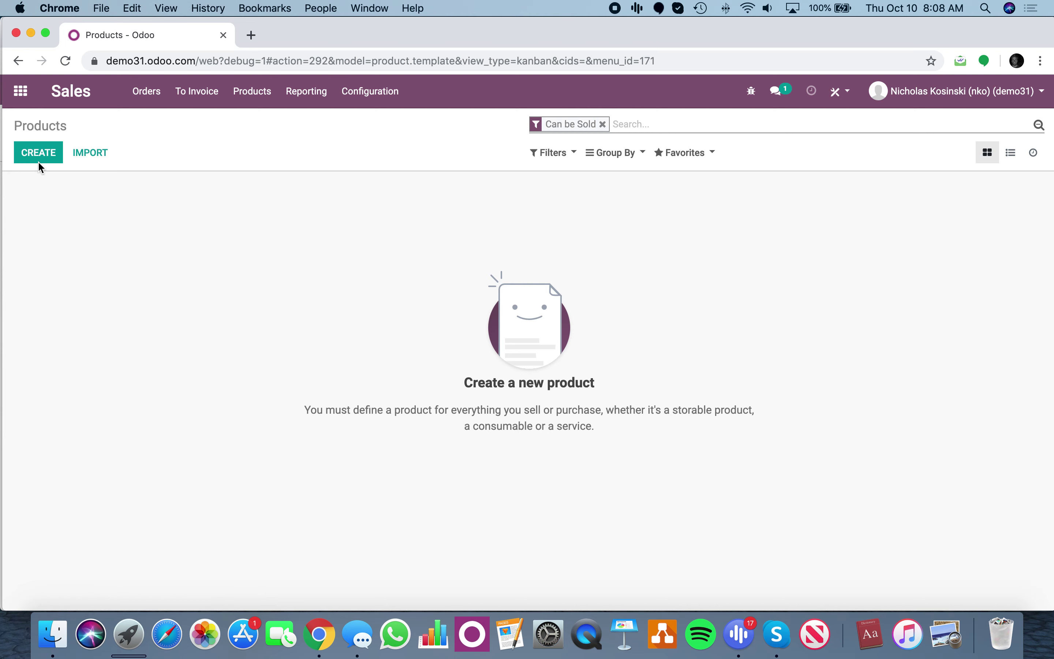
pyautogui.click(39, 163)
pyautogui.write('Product ')
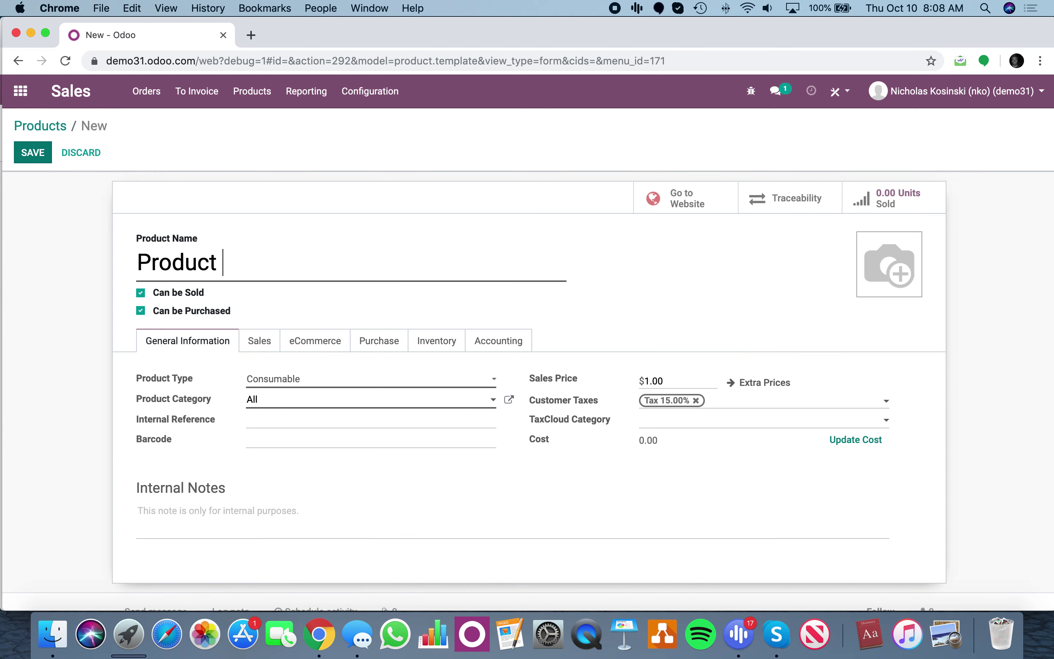
pyautogui.write('X')
pyautogui.click(289, 381)
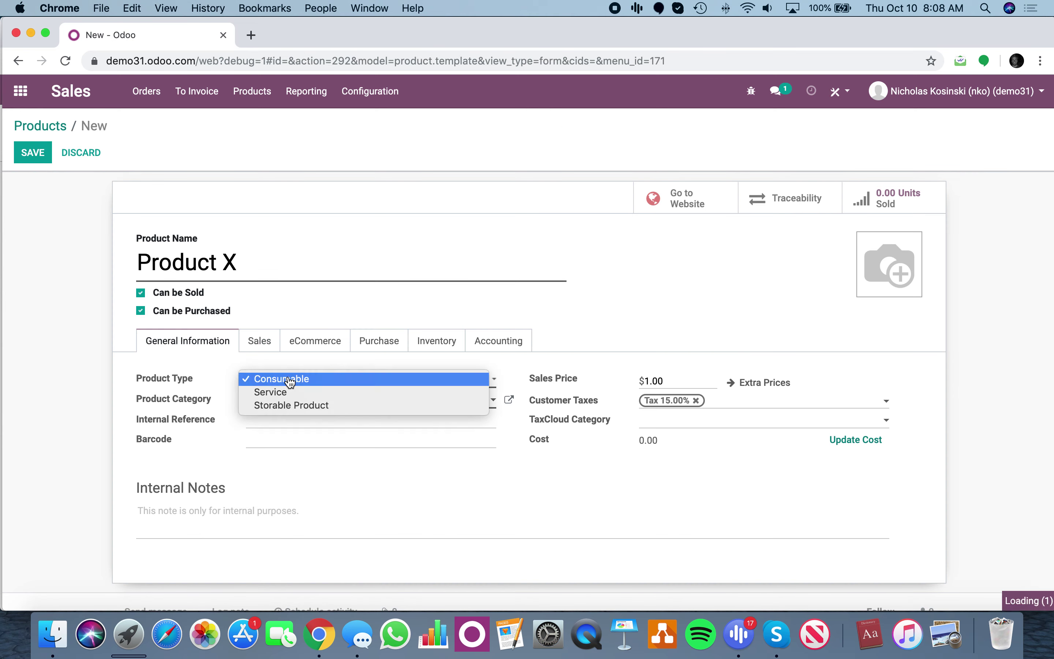
pyautogui.click(293, 405)
pyautogui.click(295, 441)
pyautogui.write('000123')
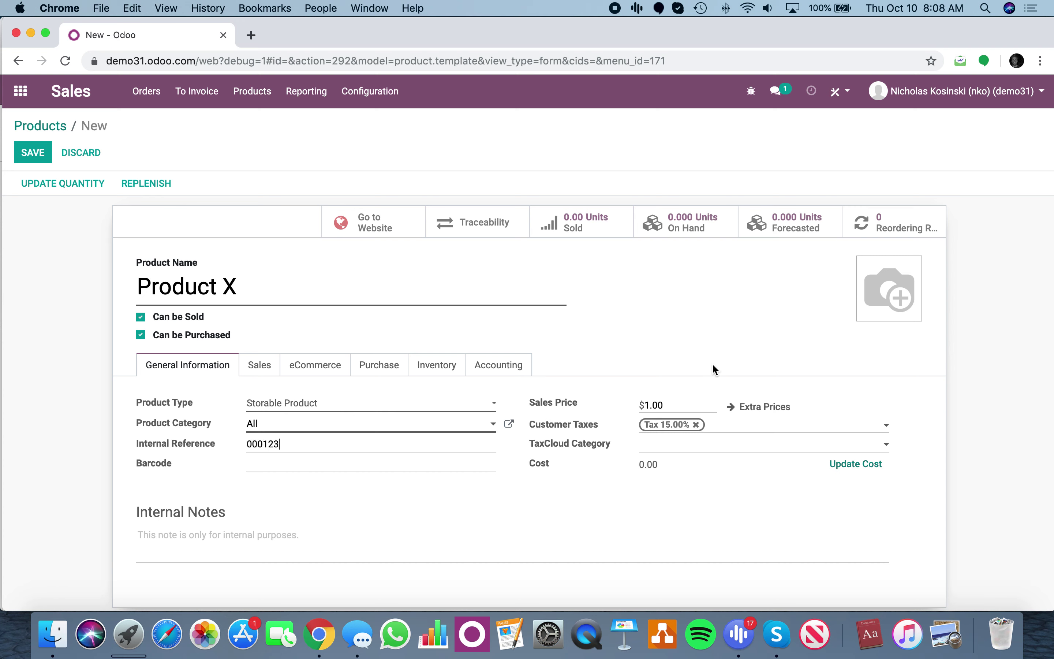
pyautogui.click(581, 403)
pyautogui.write('99')
# Look over the product's eCommerce and Purchase settings, then save the product.
pyautogui.click(336, 373)
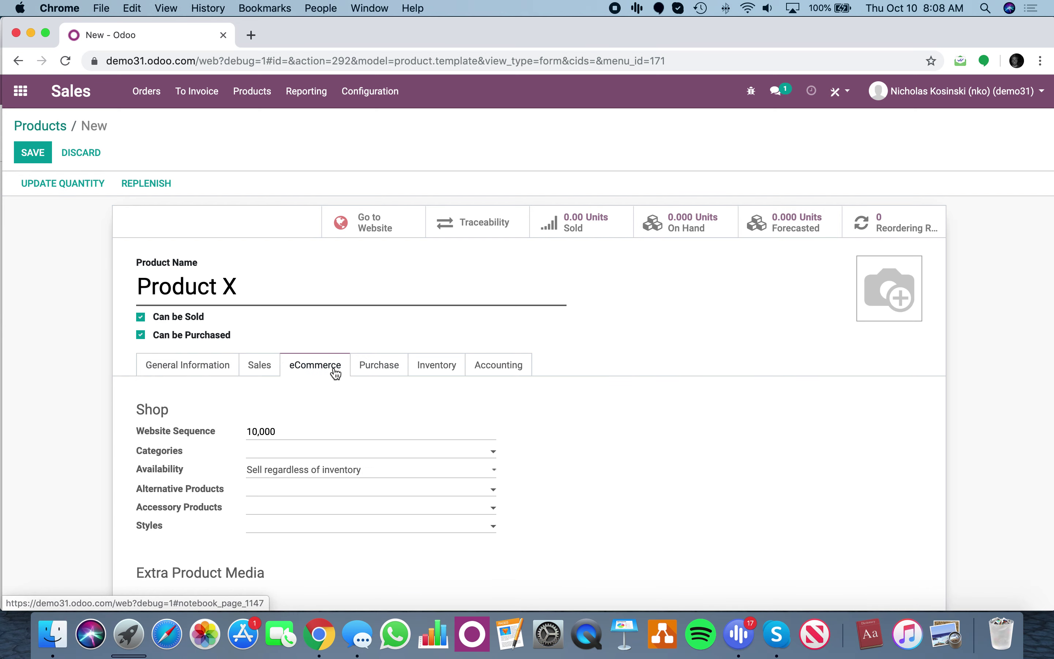
pyautogui.scroll(-3, 345, 395)
pyautogui.scroll(3, 345, 396)
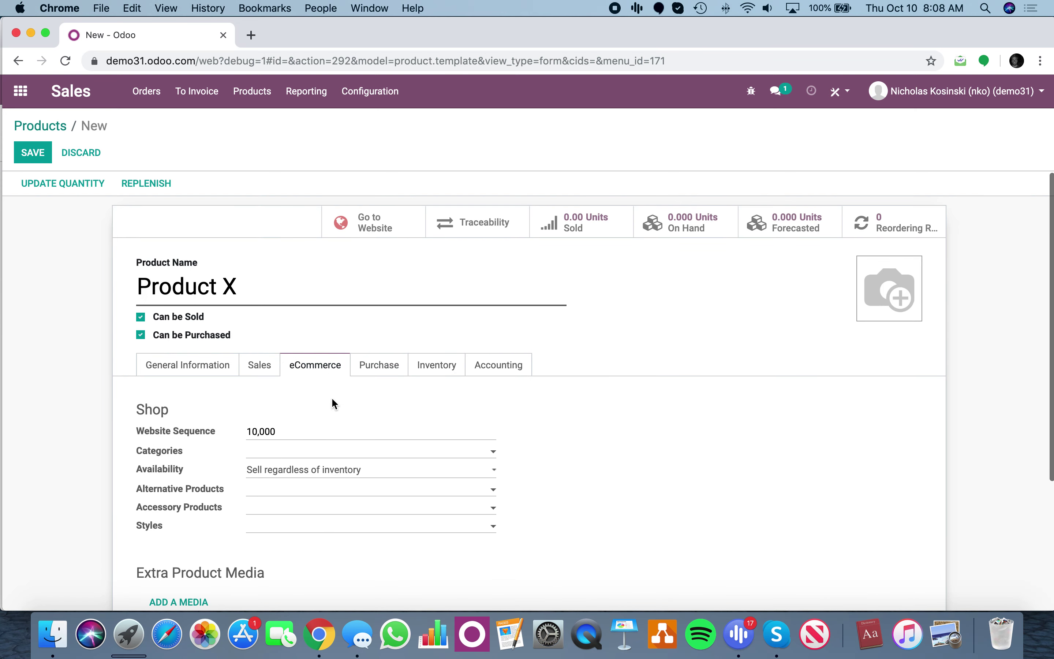
pyautogui.rightClick(148, 356)
pyautogui.click(405, 360)
pyautogui.click(388, 366)
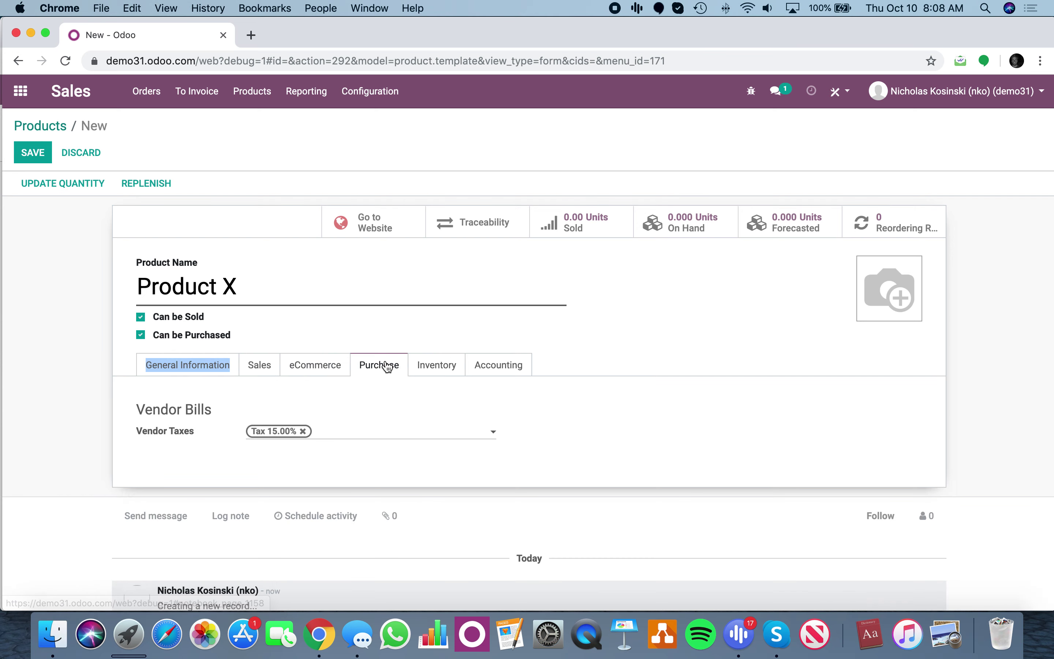
pyautogui.click(208, 366)
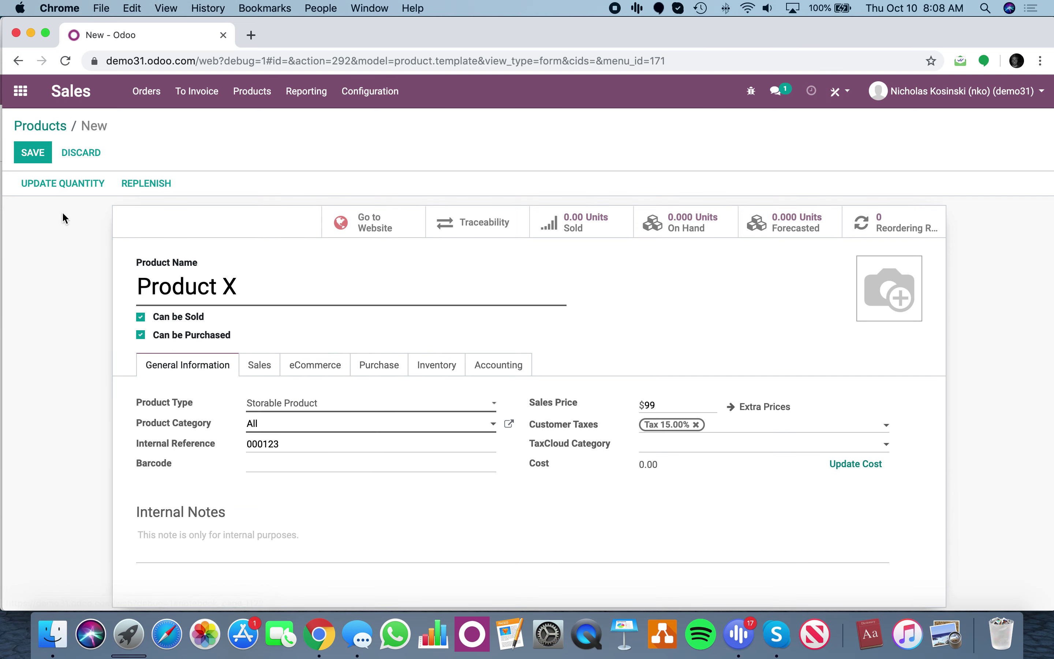
pyautogui.click(28, 155)
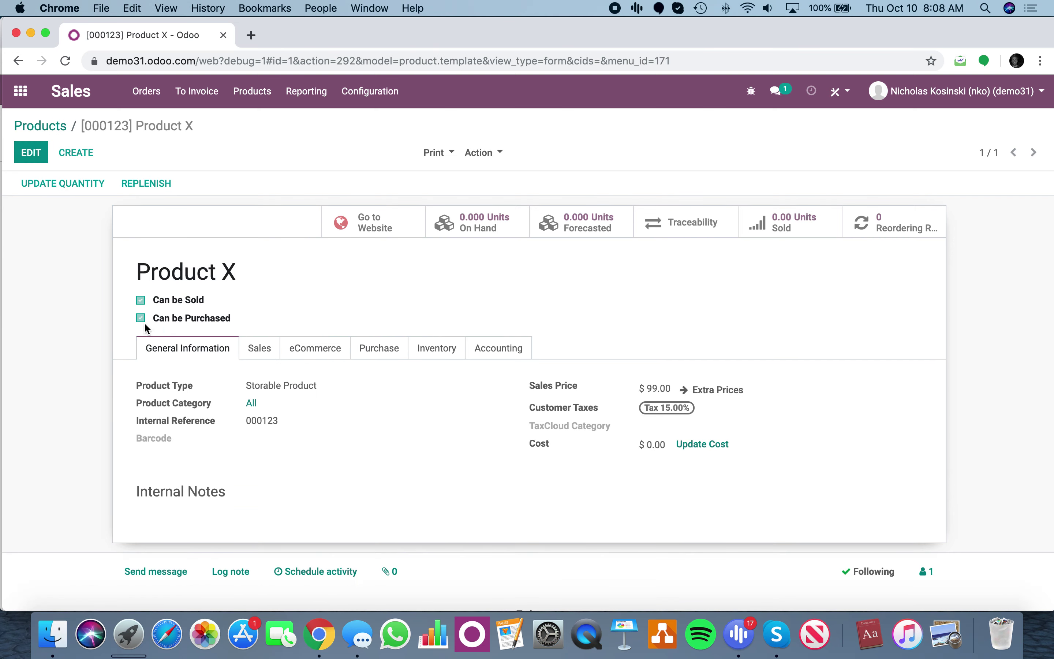
# Publish Product X on the website shop and open a new Chrome incognito window.
pyautogui.click(373, 227)
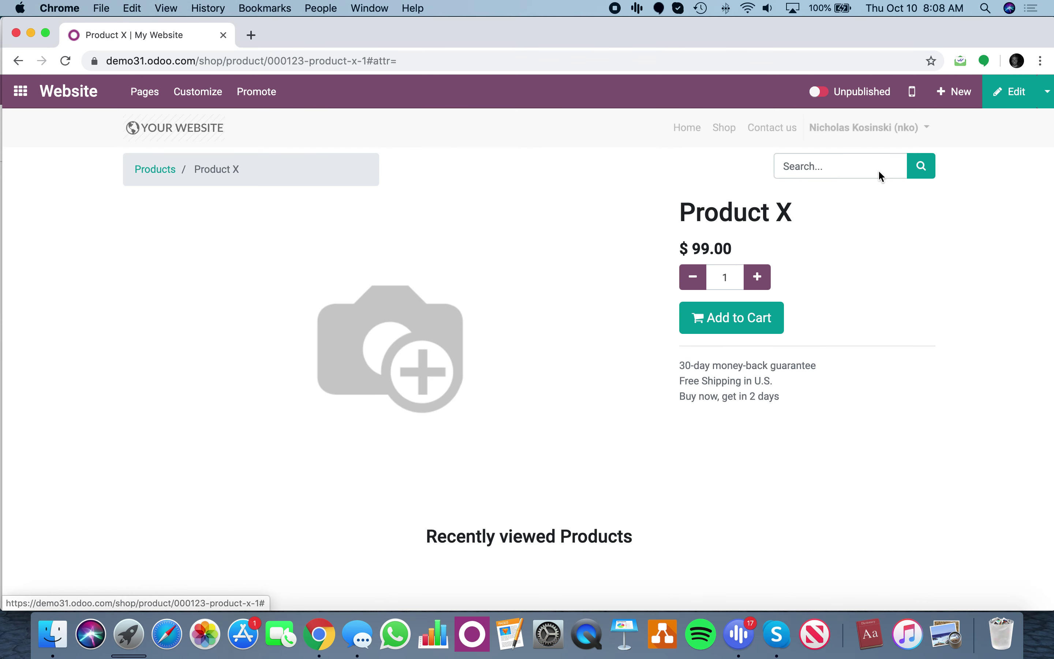
pyautogui.click(819, 91)
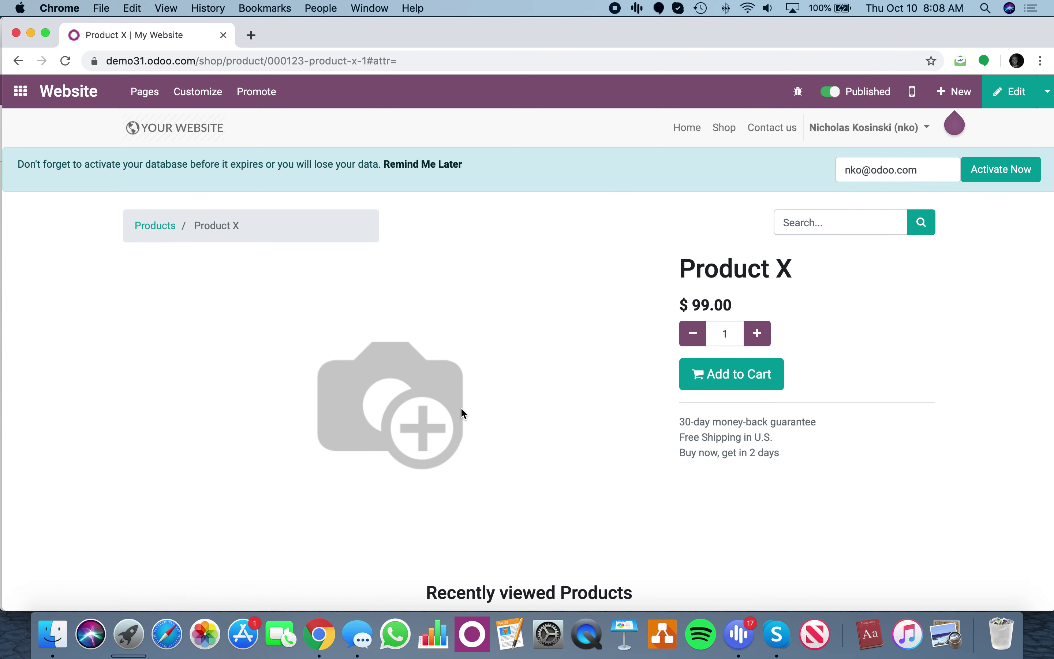
pyautogui.click(23, 92)
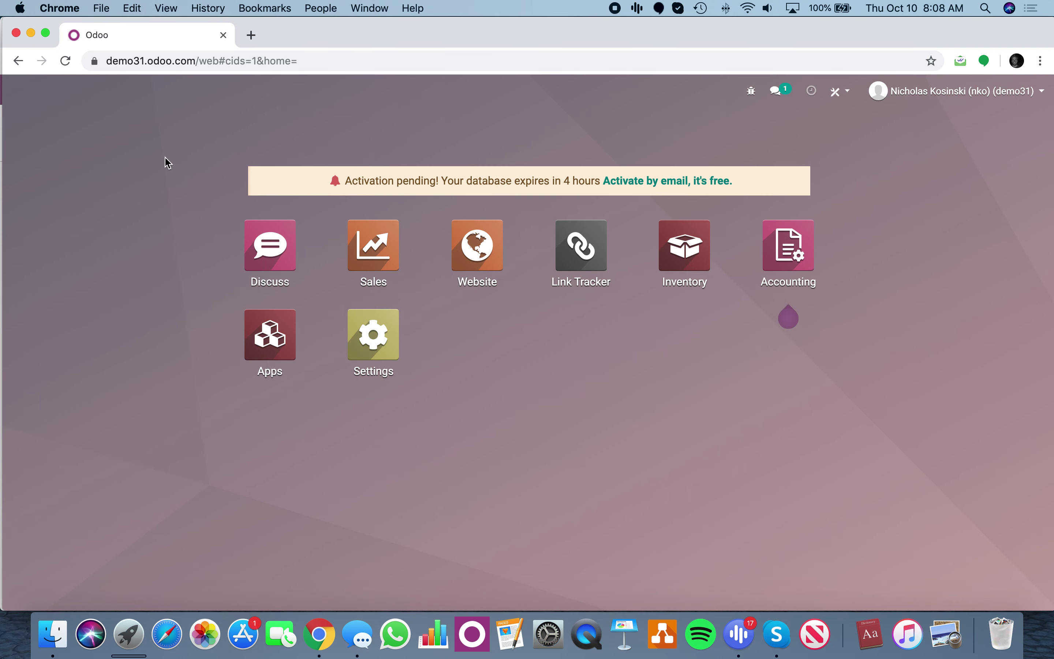
pyautogui.click(103, 9)
pyautogui.click(107, 53)
pyautogui.hotkey('ctrl', 'Up')
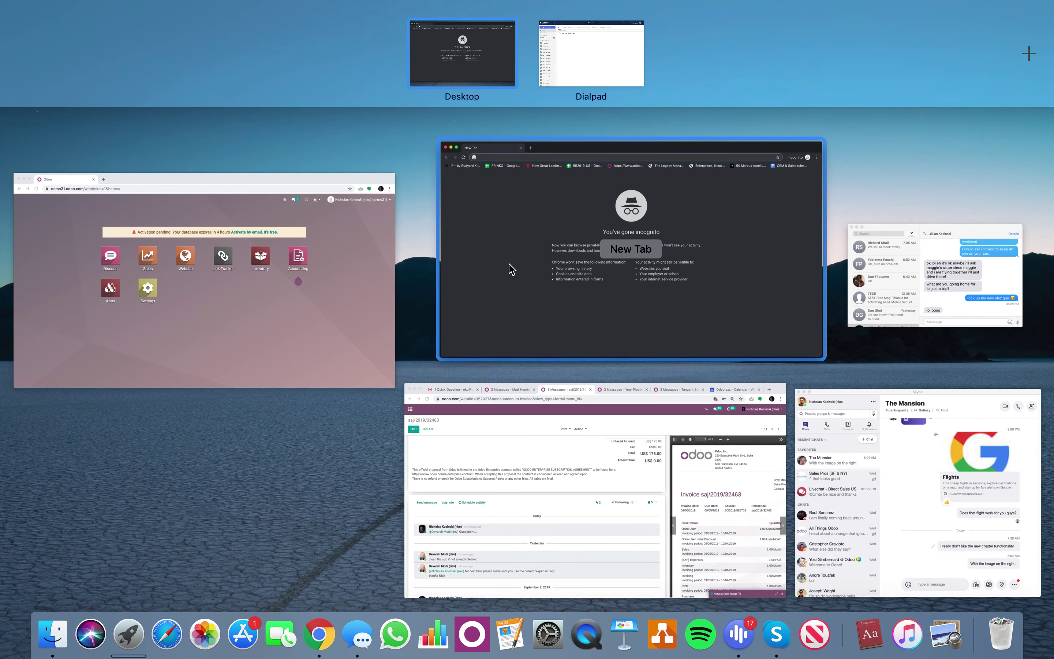
# Copy the Odoo site address into the private window and load it.
pyautogui.click(341, 294)
pyautogui.click(228, 61)
pyautogui.press('super+c')
pyautogui.hotkey('ctrl', 'Up')
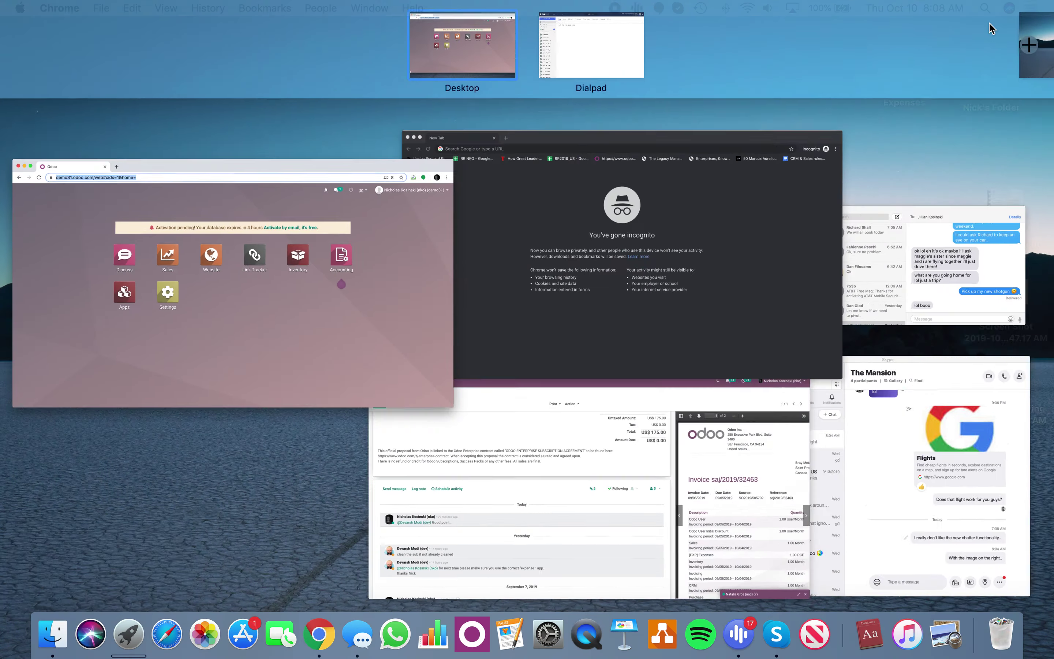
pyautogui.click(575, 218)
pyautogui.press('super+v')
pyautogui.press('Return')
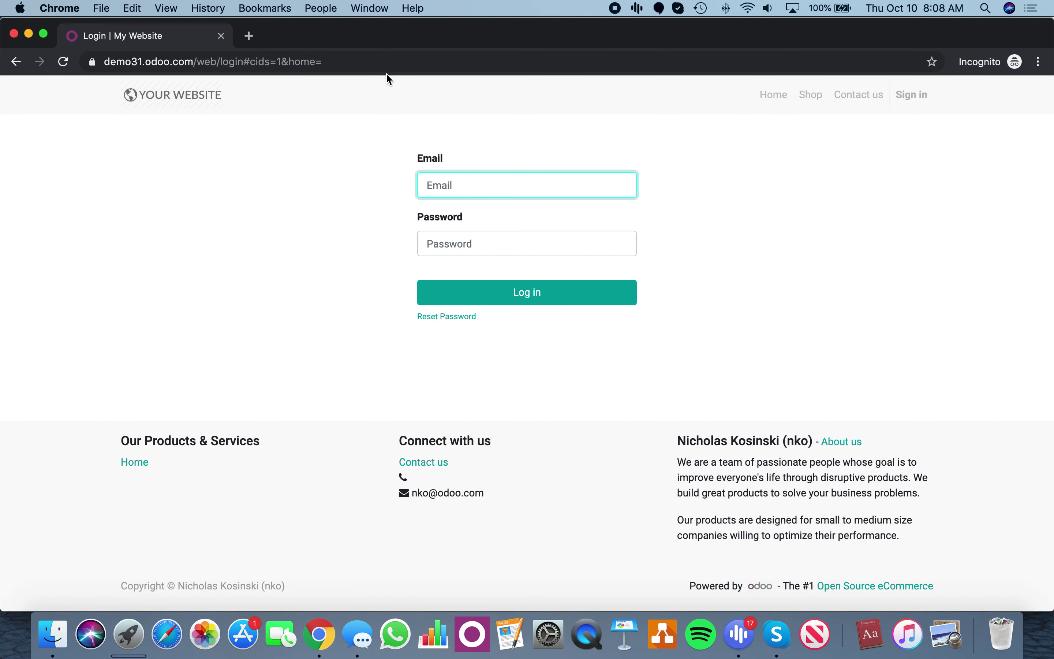
# Browse Home, Shop and Product X as a visitor, confirming the $99.00 price.
pyautogui.click(780, 97)
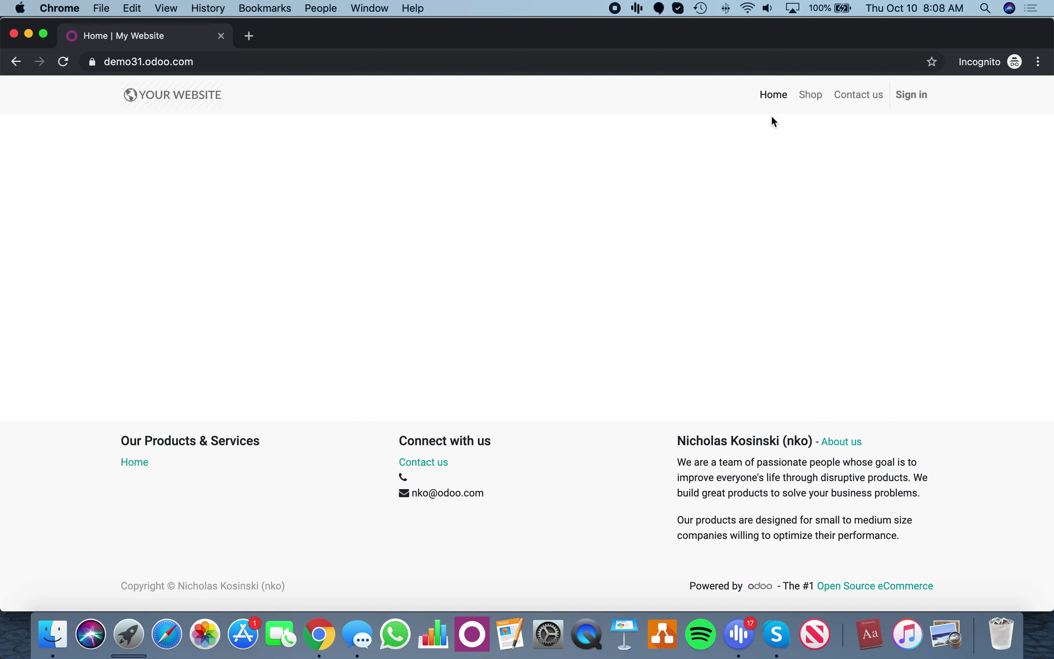
pyautogui.click(811, 98)
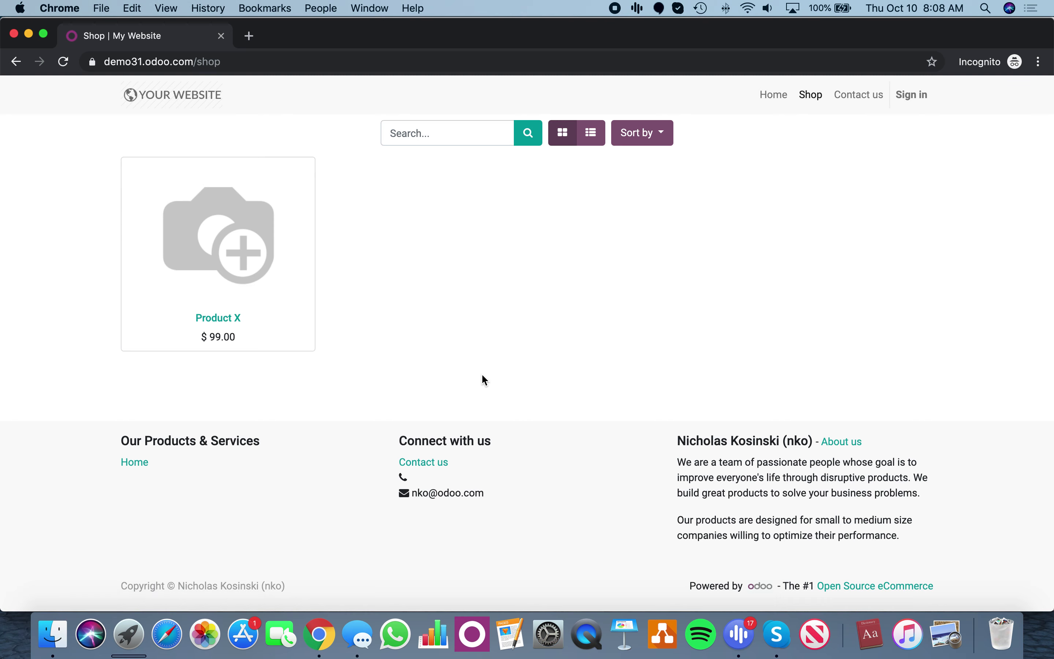
pyautogui.click(229, 321)
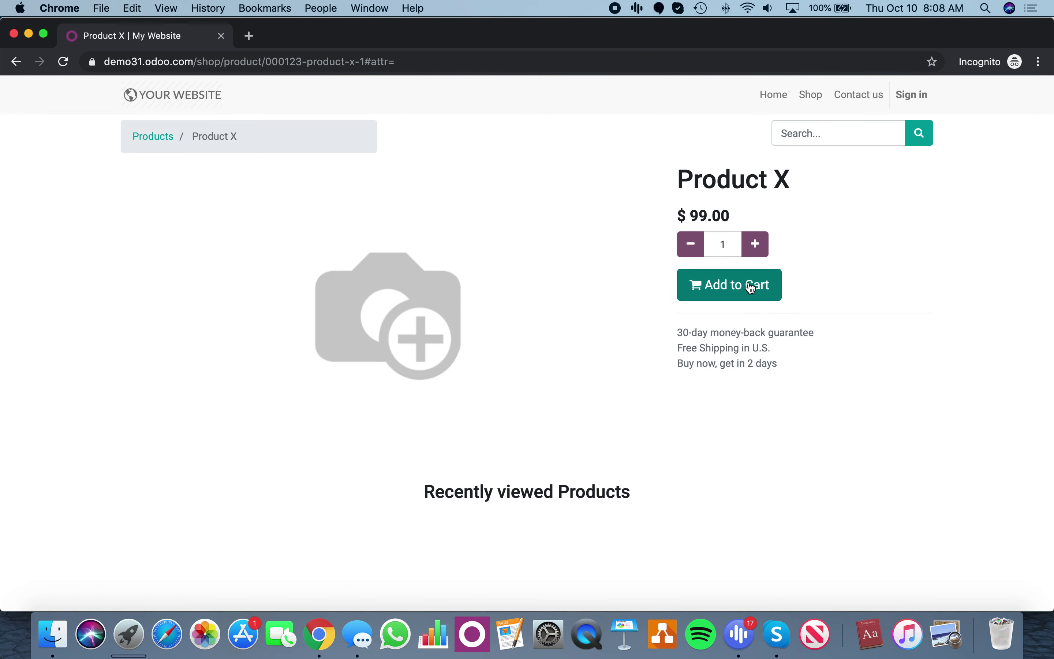
pyautogui.click(779, 97)
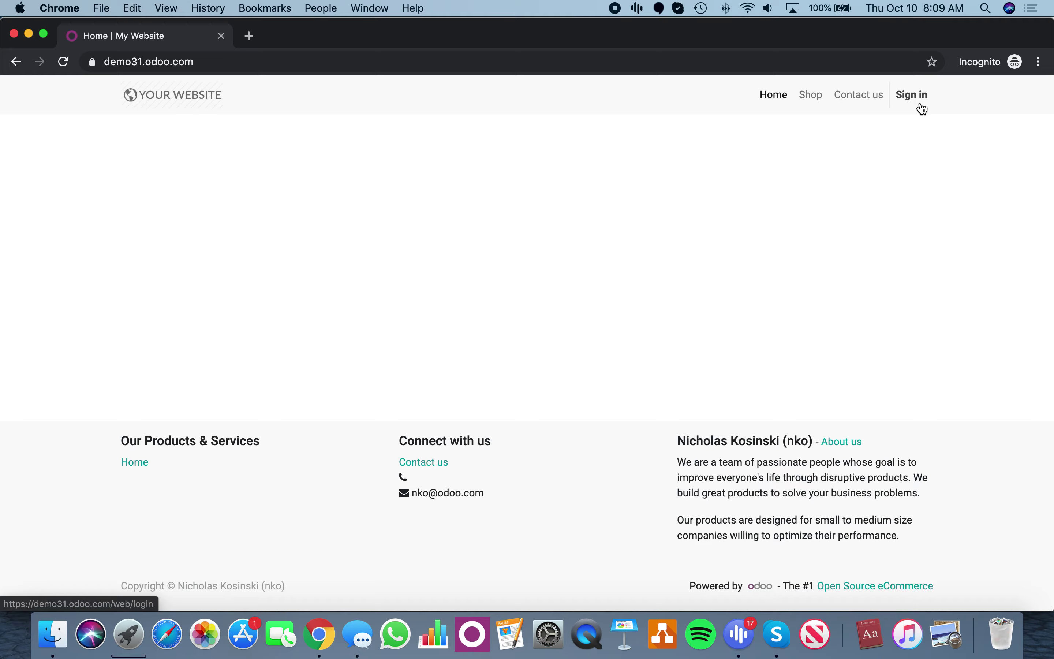
pyautogui.hotkey('ctrl', 'Up')
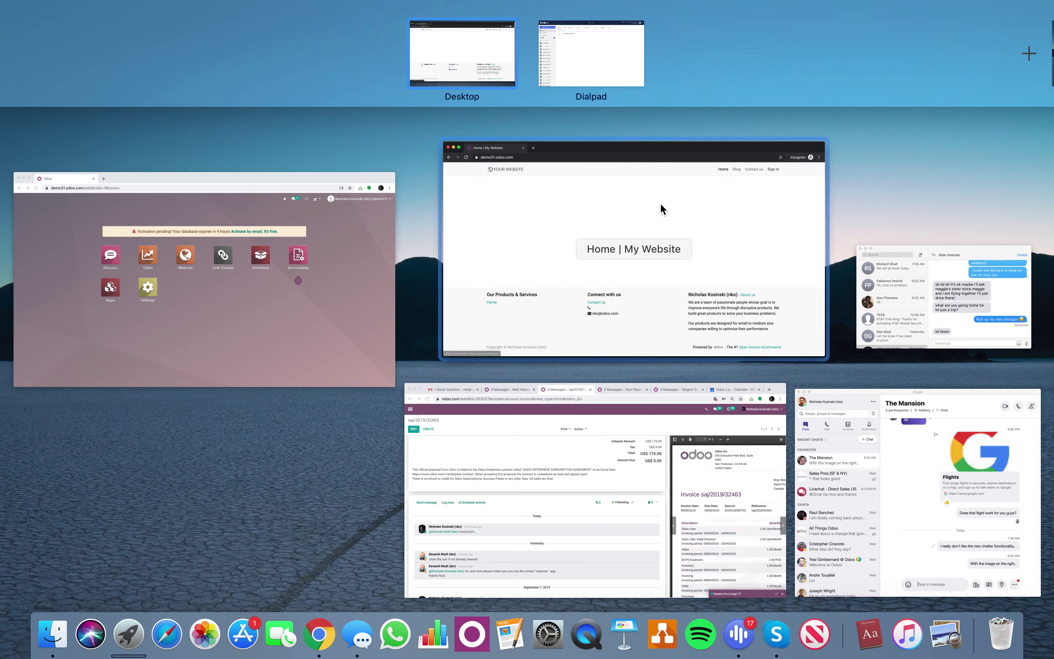
# Open Sales pricelists via a 'price' search, create a pricelist named Wholesale, and start a rule.
pyautogui.click(265, 352)
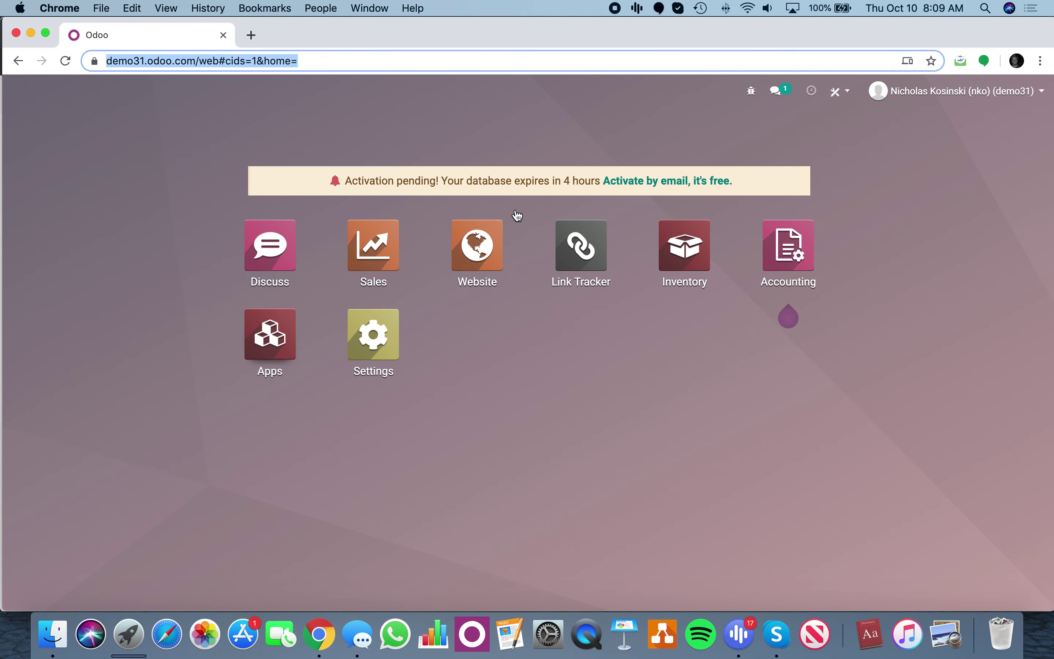
pyautogui.click(550, 330)
pyautogui.write('price')
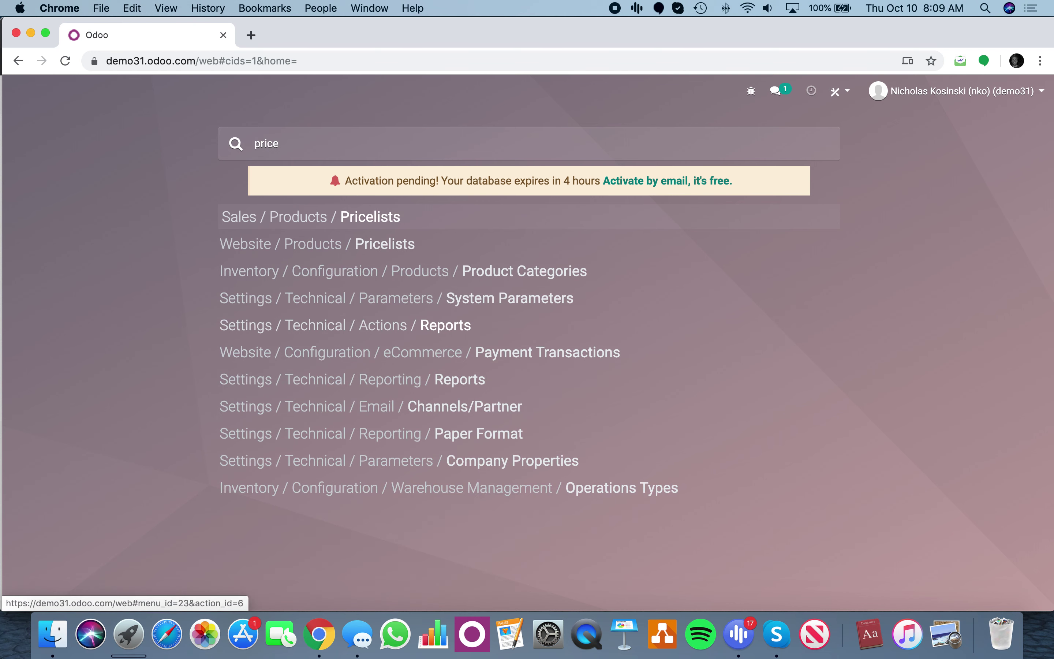
pyautogui.press('Return')
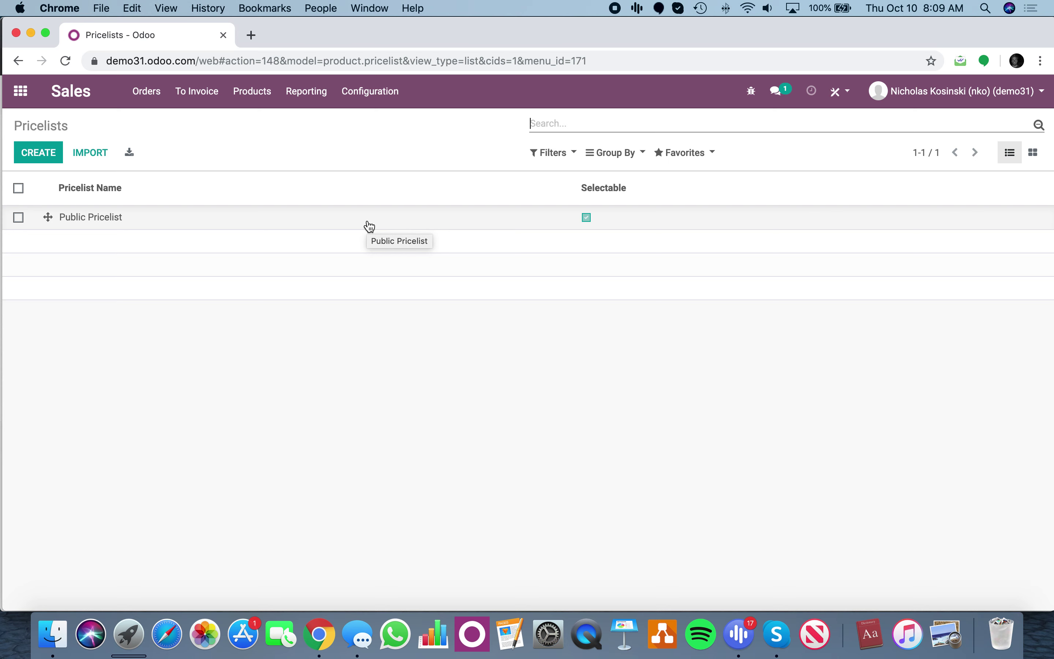
pyautogui.click(33, 158)
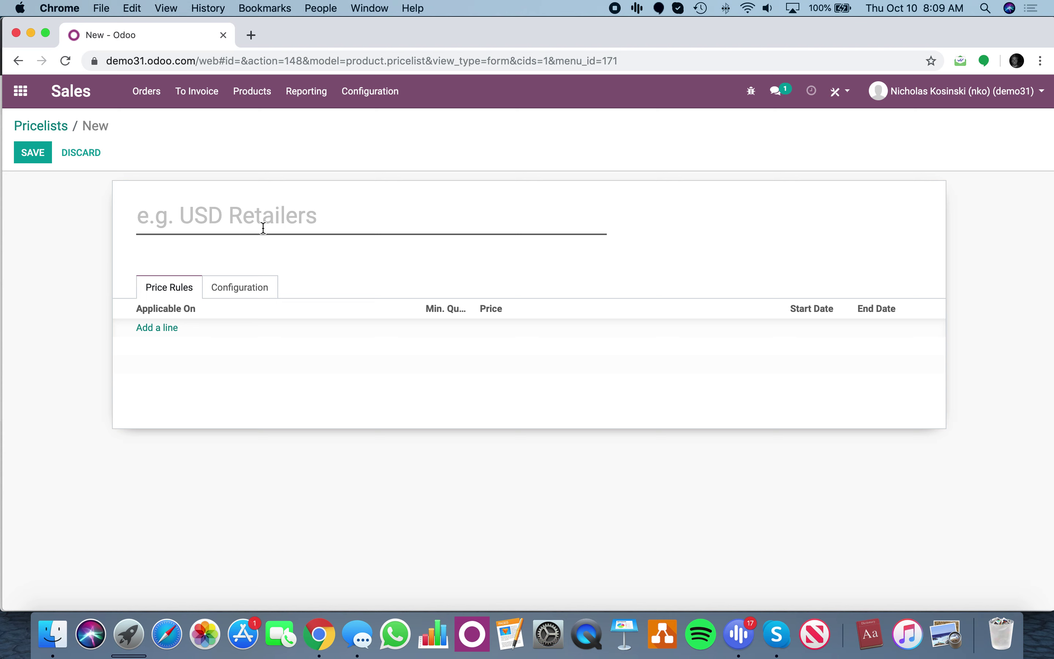
pyautogui.write('Wholesale')
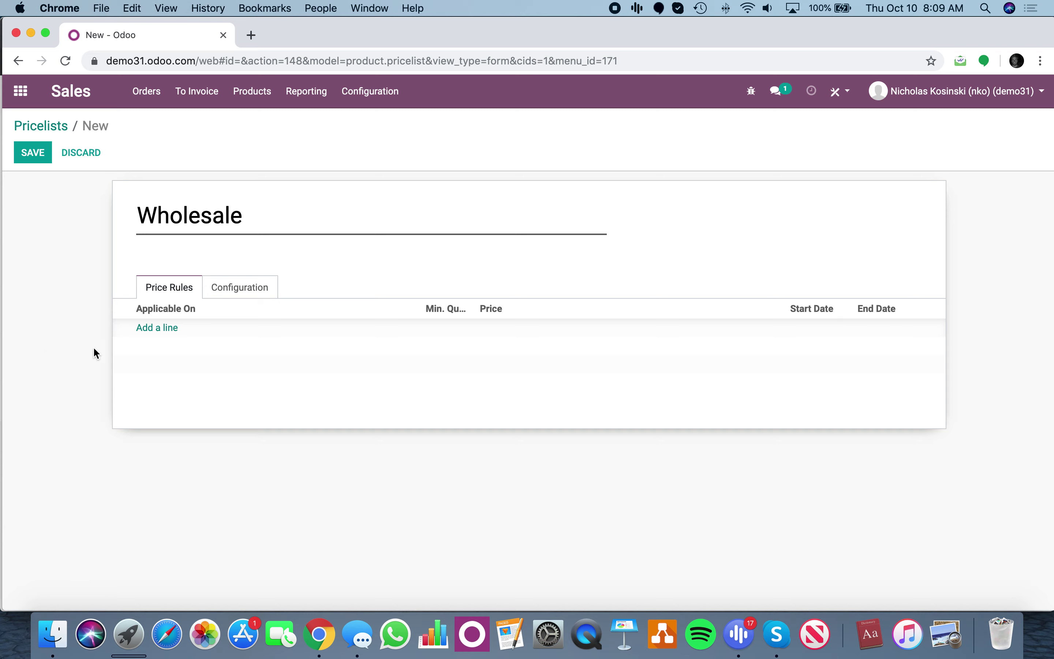
pyautogui.click(165, 331)
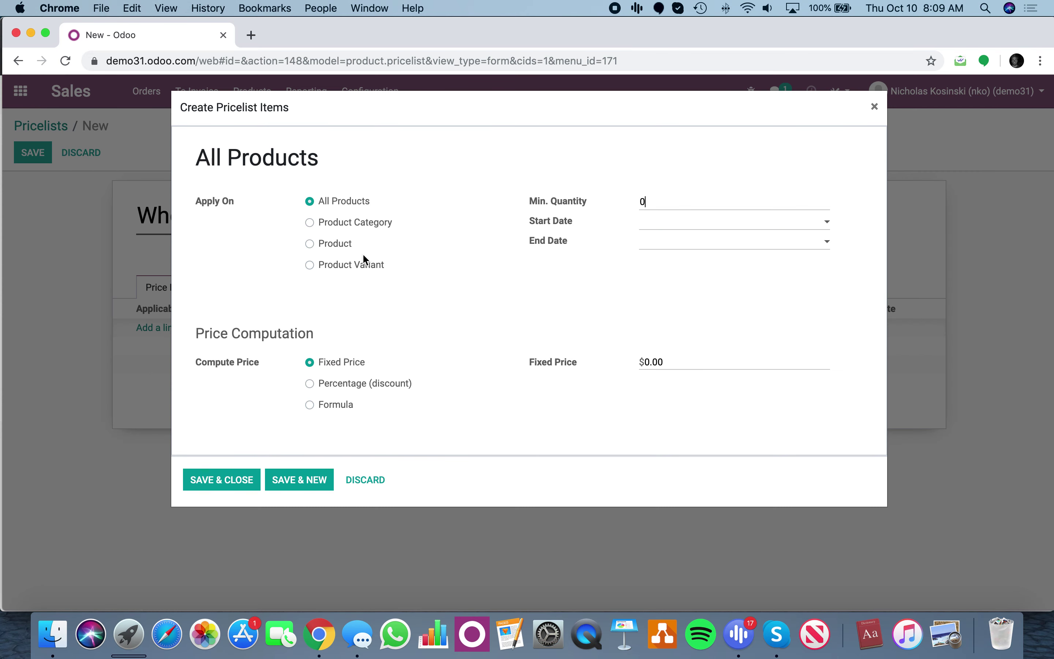
# Apply the rule to Product X with minimum quantity 100, trying a fixed price and a 10% discount.
pyautogui.click(342, 243)
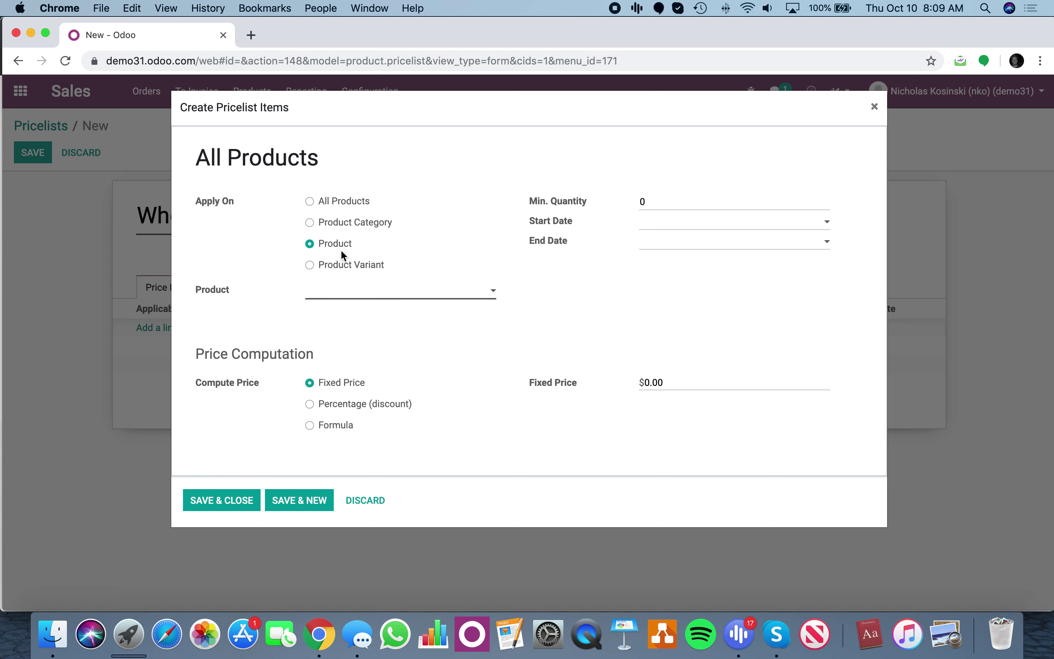
pyautogui.click(347, 294)
pyautogui.click(349, 309)
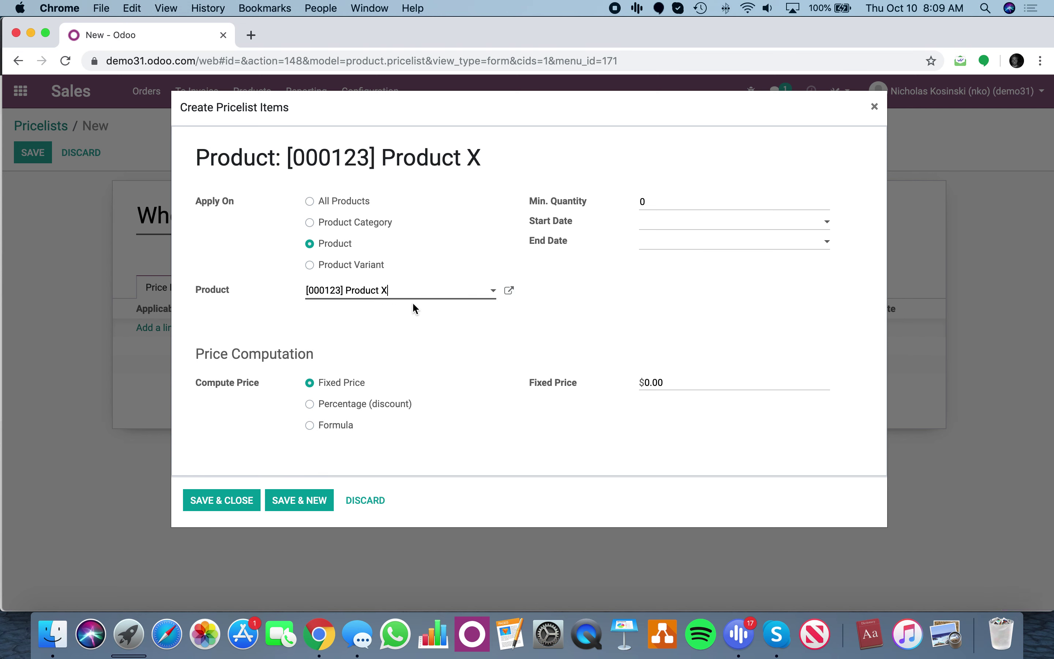
pyautogui.doubleClick(641, 205)
pyautogui.write('100')
pyautogui.click(573, 384)
pyautogui.write('750')
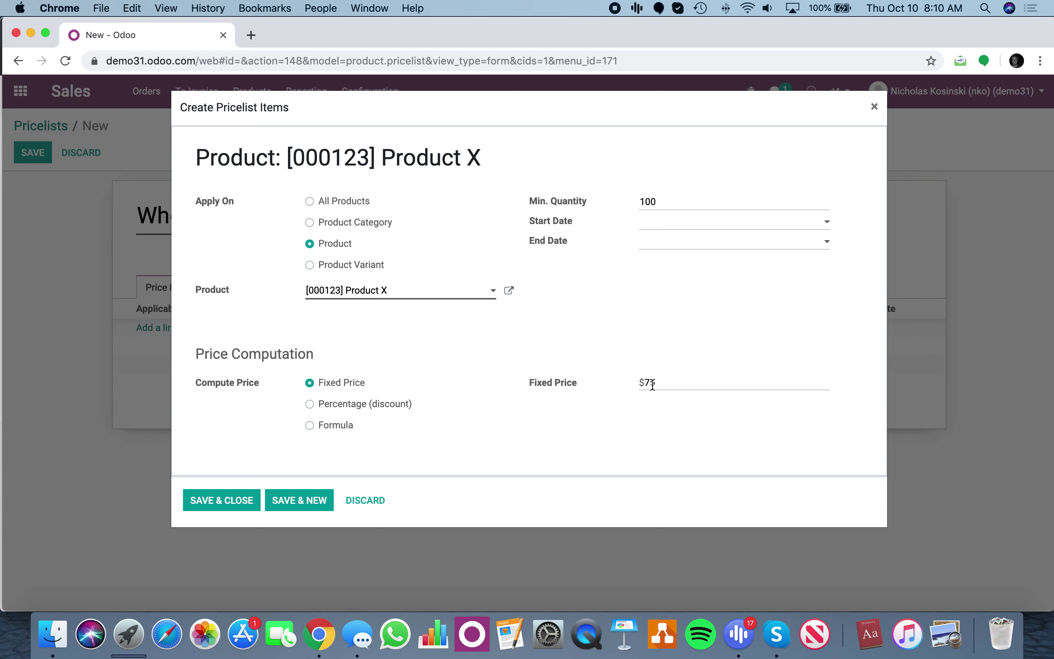
pyautogui.click(390, 405)
pyautogui.click(651, 382)
pyautogui.write('10')
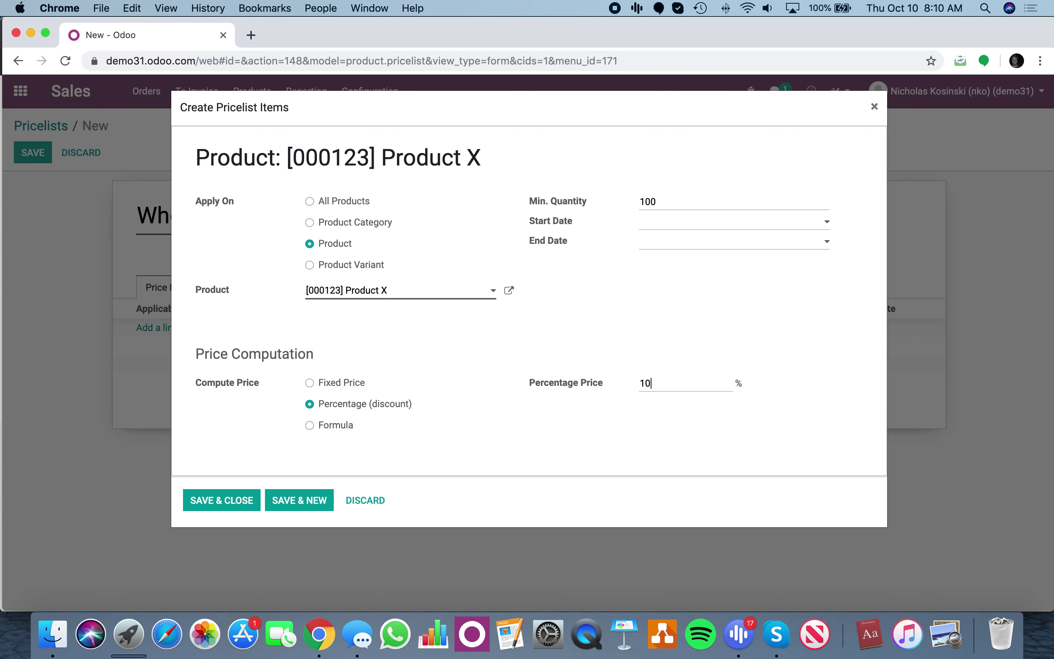
pyautogui.click(558, 400)
# Check Product X's record, then set the rule to a fixed price of 75 and save it.
pyautogui.click(508, 291)
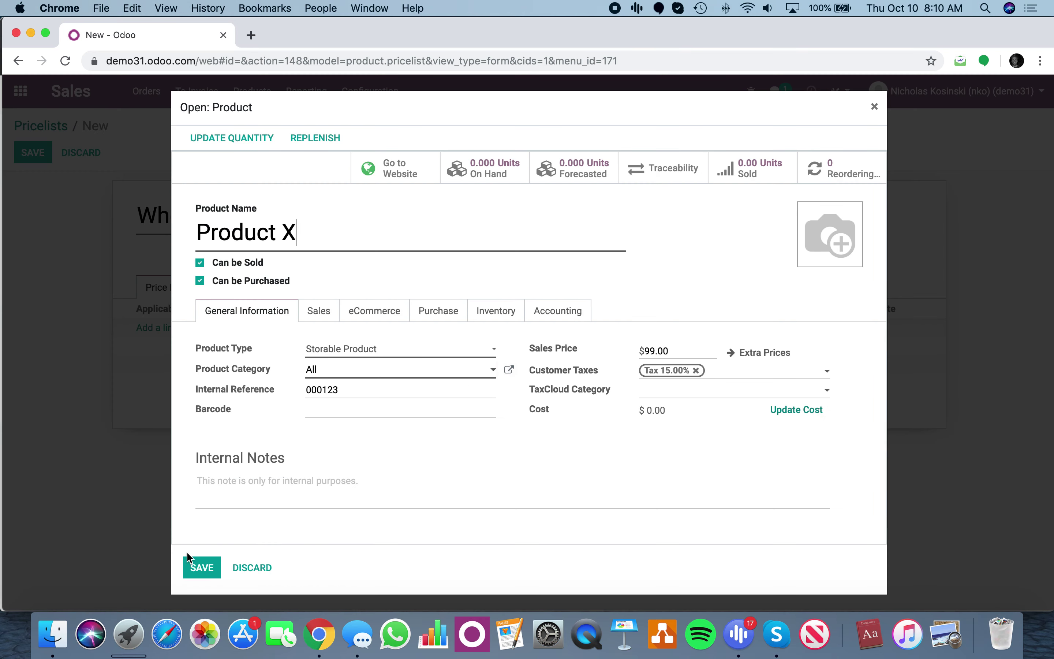
pyautogui.click(201, 567)
pyautogui.click(326, 430)
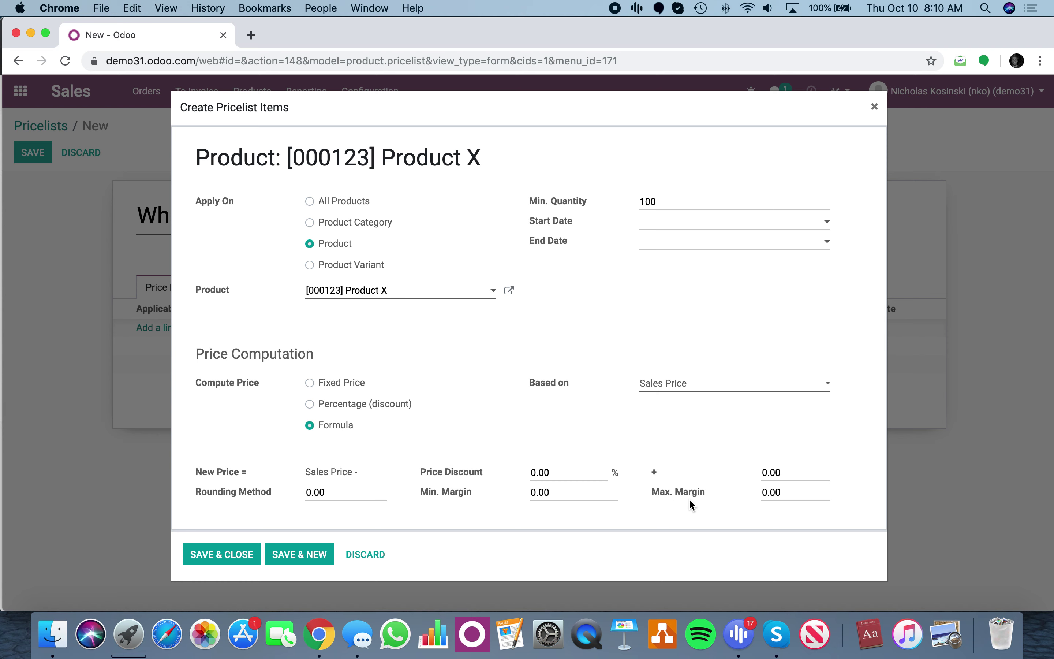
pyautogui.click(357, 384)
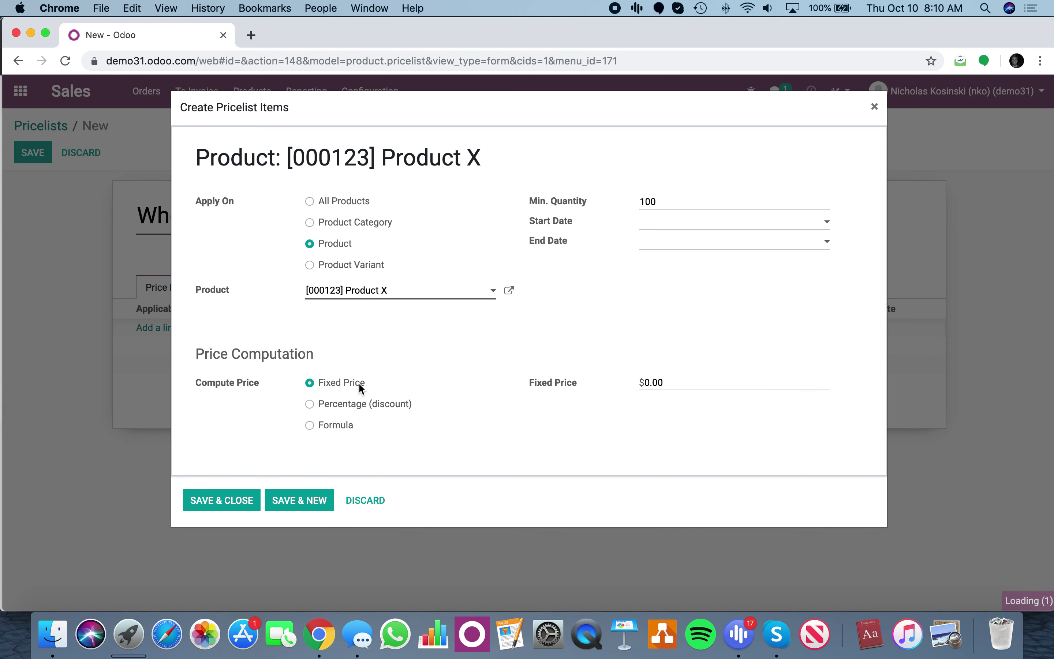
pyautogui.click(697, 382)
pyautogui.press('super+a')
pyautogui.write('75')
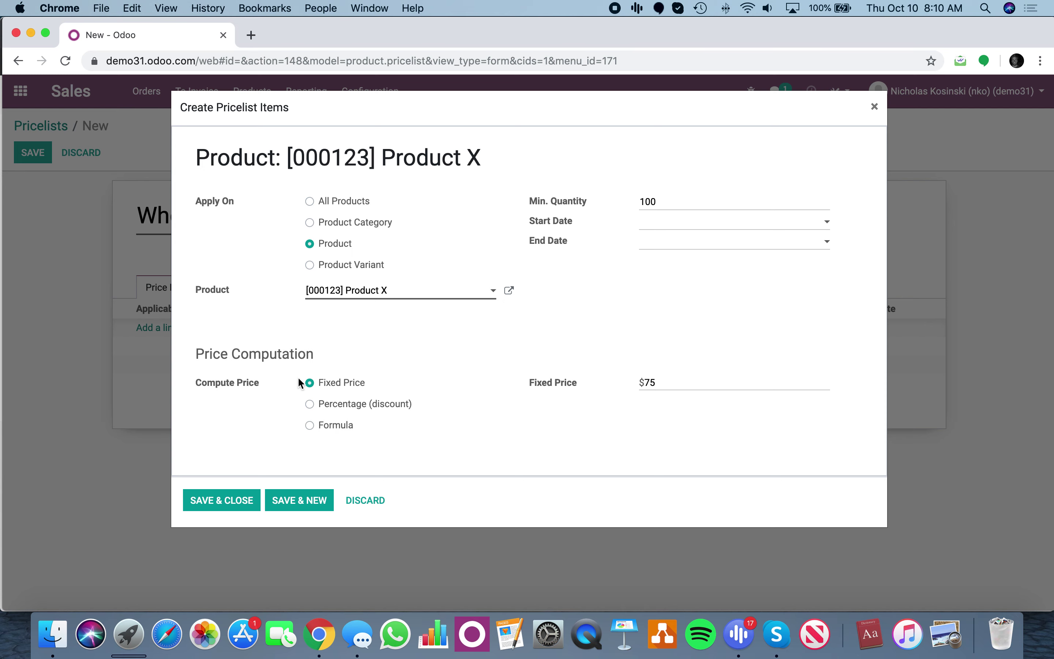
pyautogui.click(243, 497)
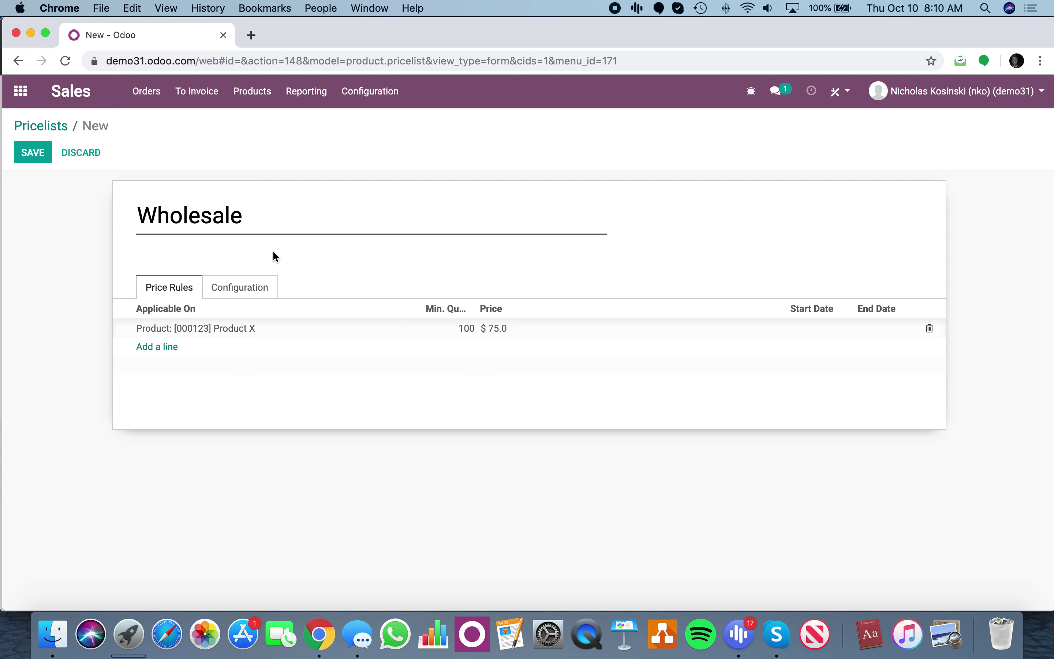
# Save the Wholesale pricelist and review it from the pricelists list.
pyautogui.click(31, 152)
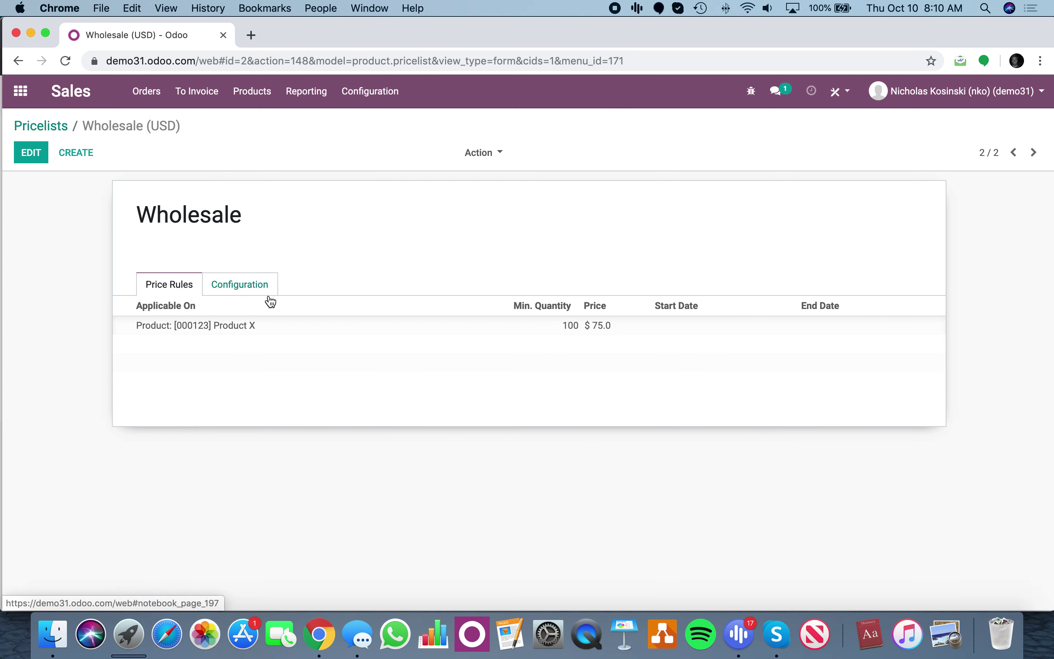
pyautogui.click(52, 128)
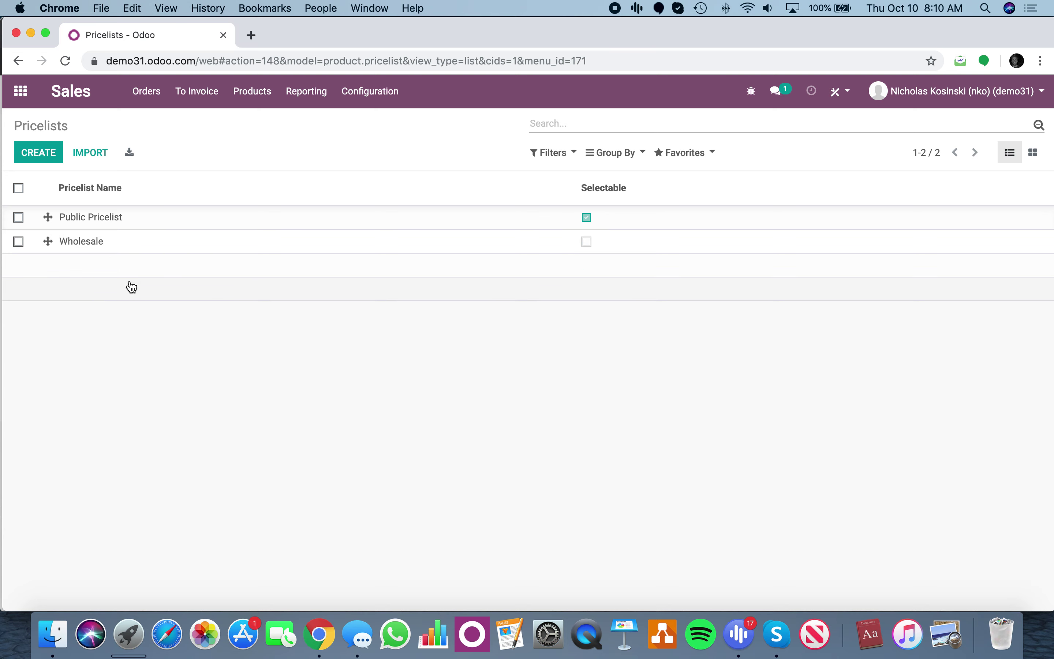
pyautogui.click(148, 250)
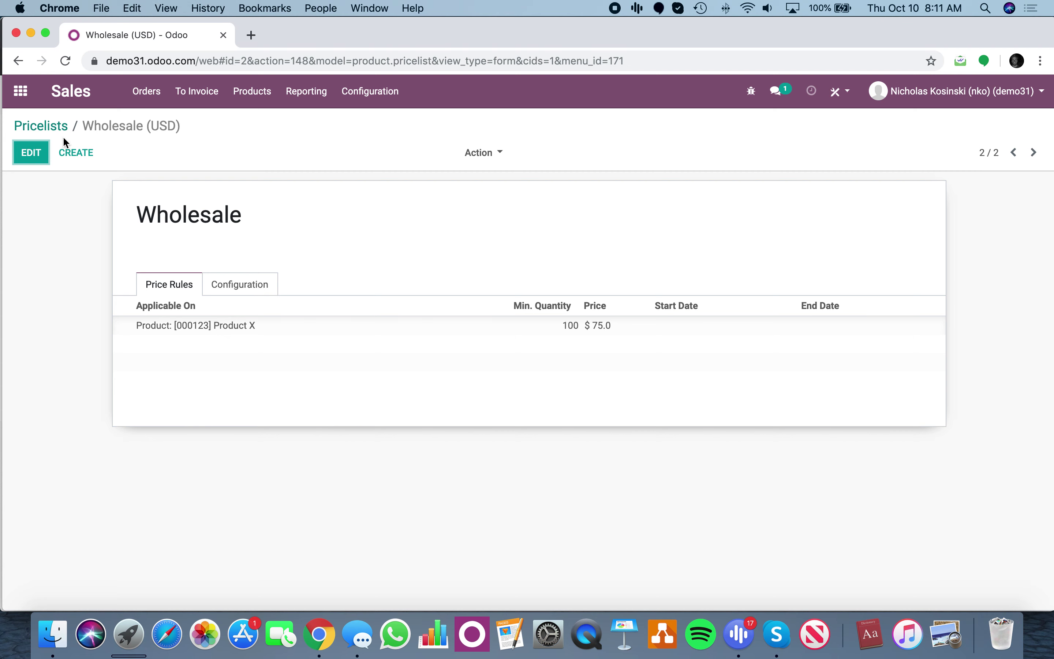
pyautogui.click(44, 126)
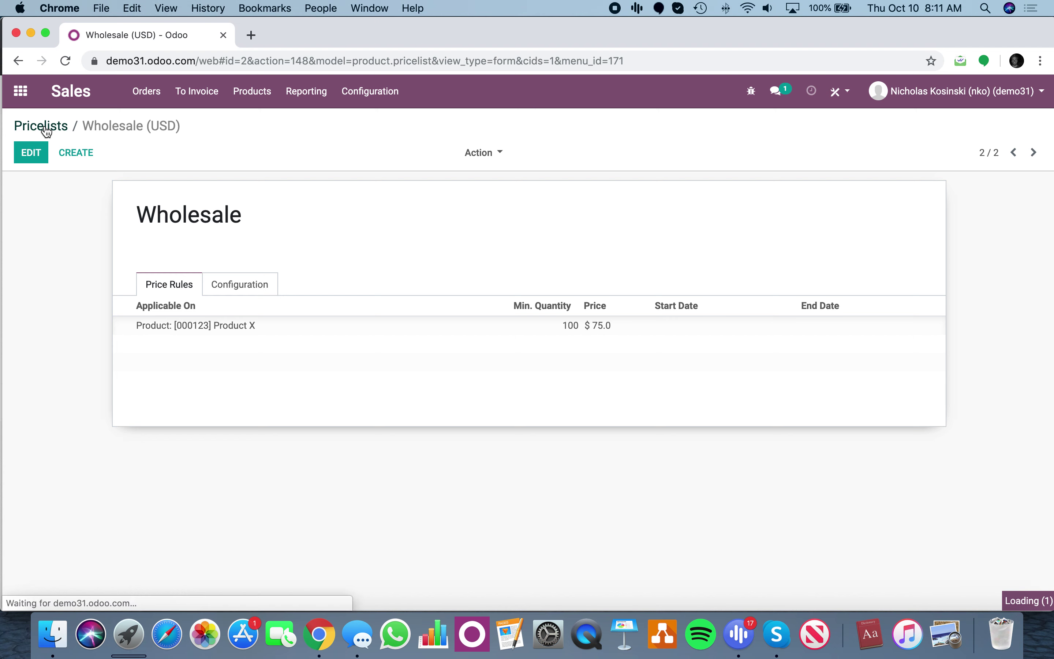
# Start a new customer from the Sales customers list and view its Sales & Purchase settings.
pyautogui.click(29, 103)
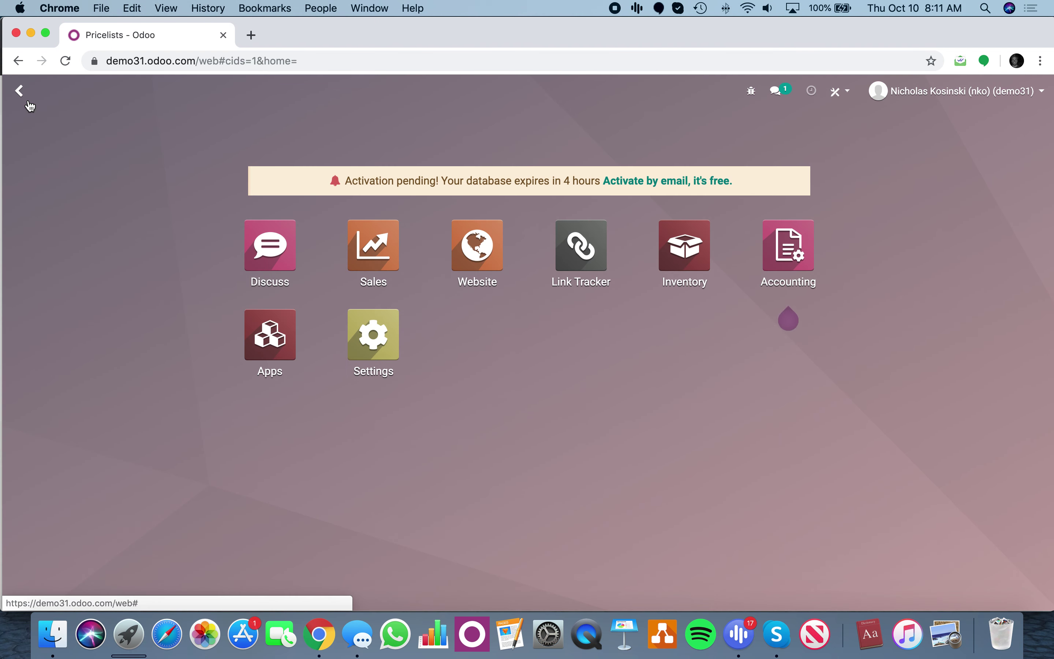
pyautogui.write('custoe')
pyautogui.press('Return')
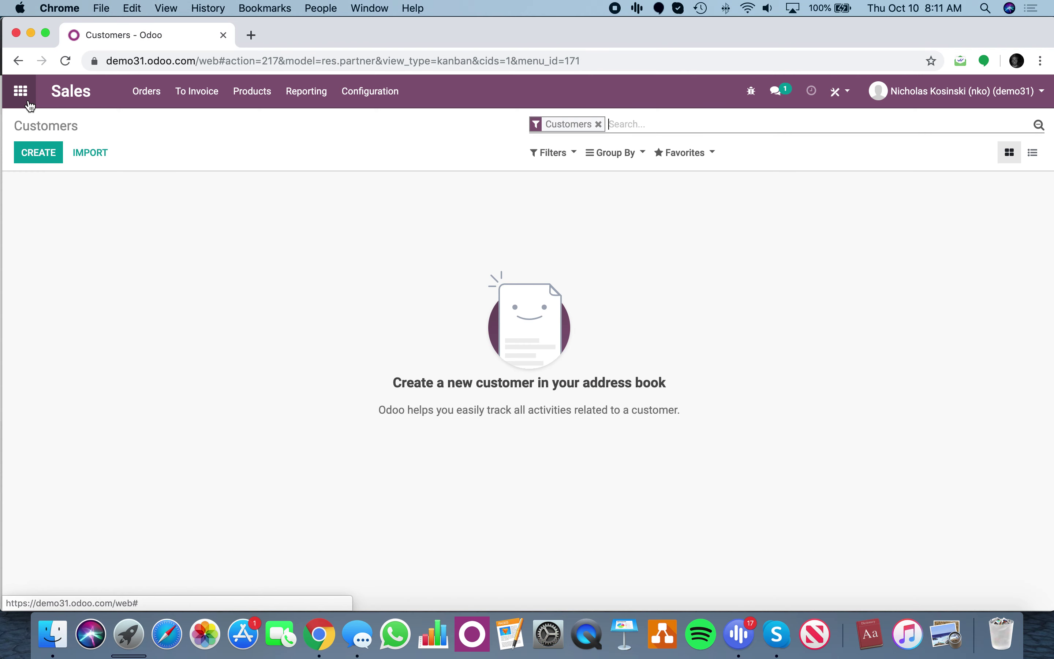
pyautogui.click(36, 157)
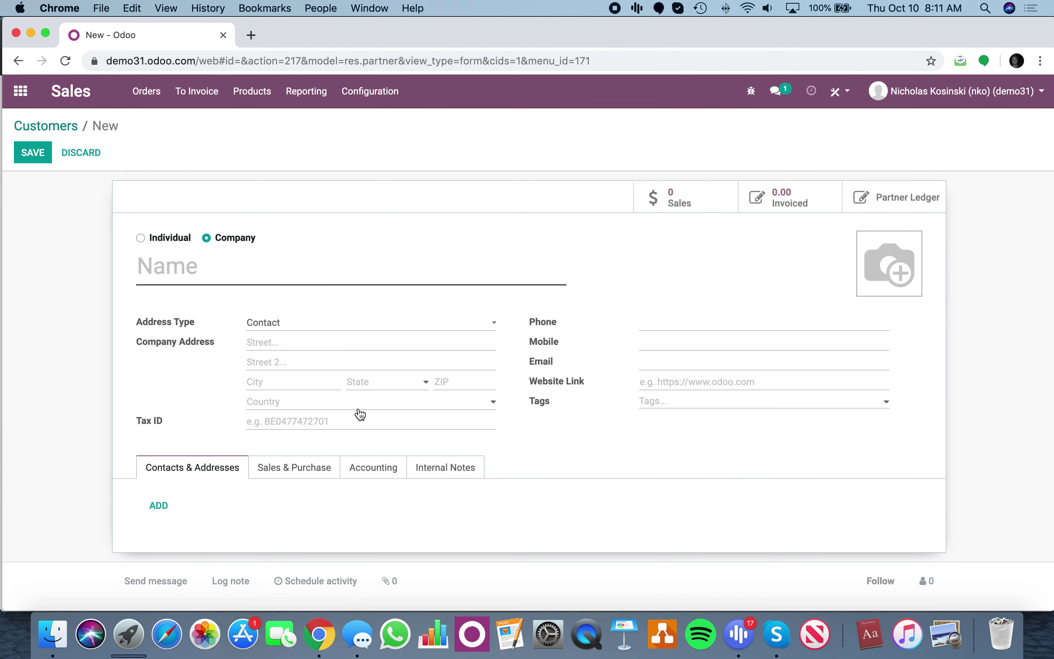
pyautogui.click(327, 469)
pyautogui.scroll(-3, 324, 470)
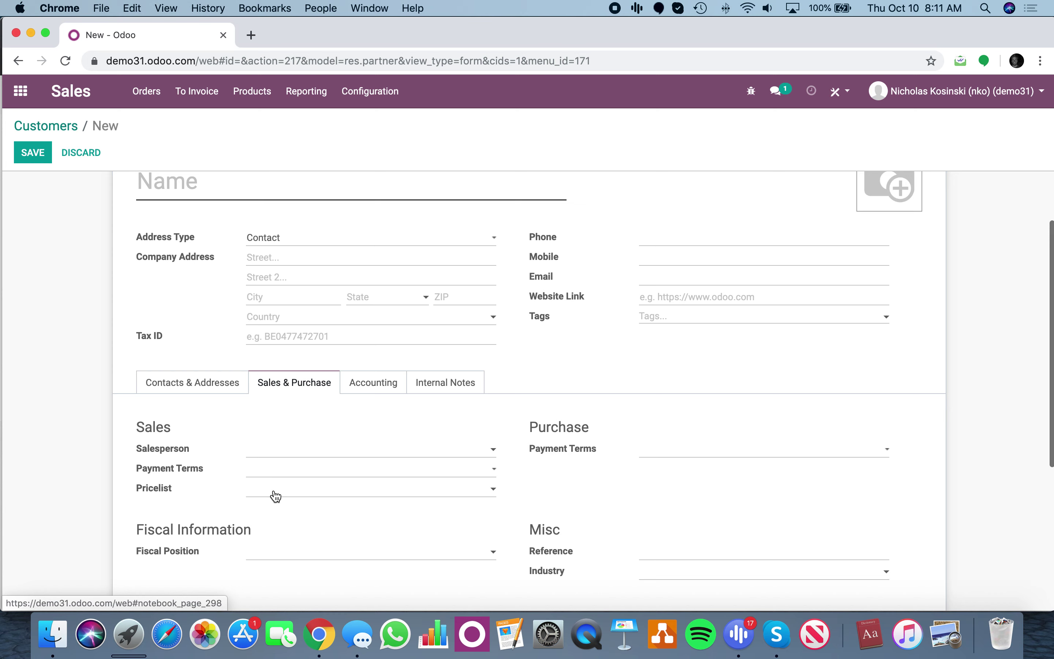
pyautogui.scroll(3, 314, 500)
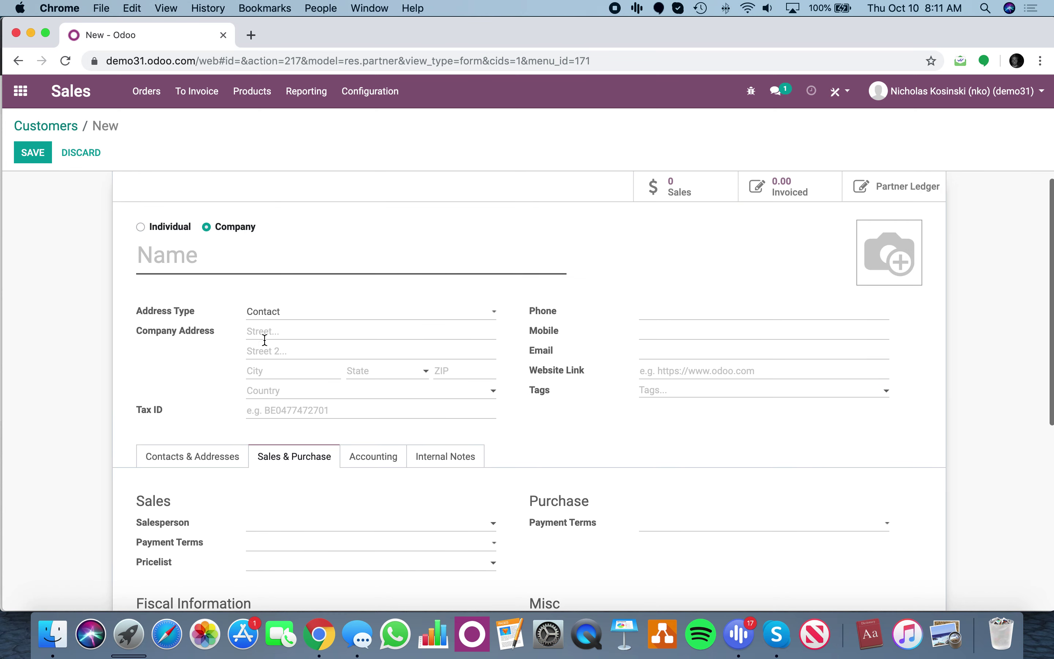
# Enter the customer's full name, mark the contact as an individual, and fill in the contact's e-mail.
pyautogui.click(244, 253)
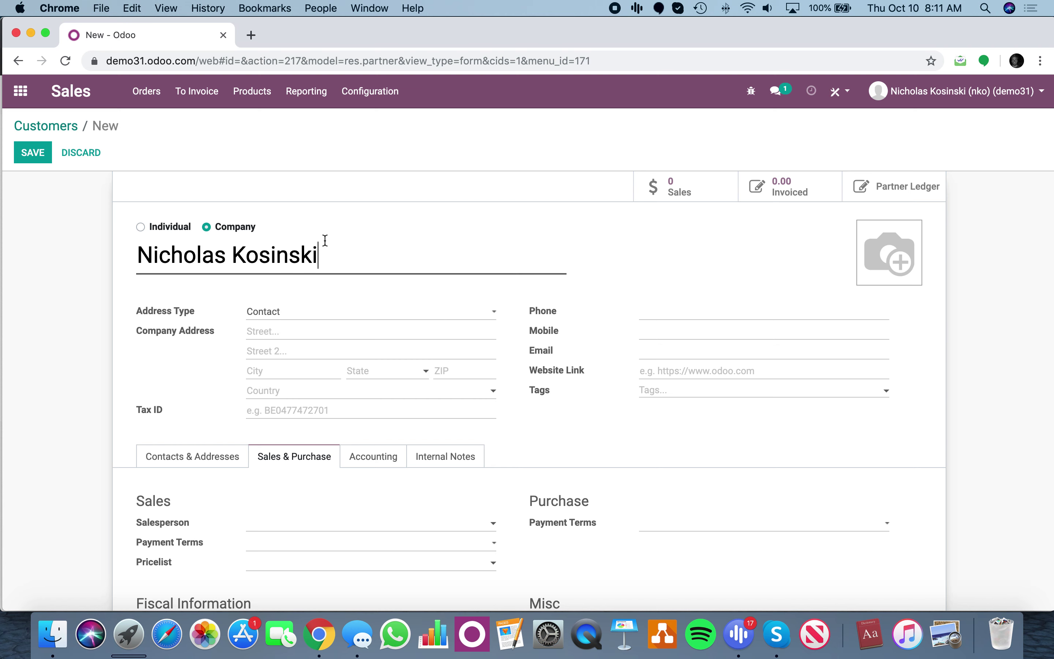
pyautogui.press('super+a')
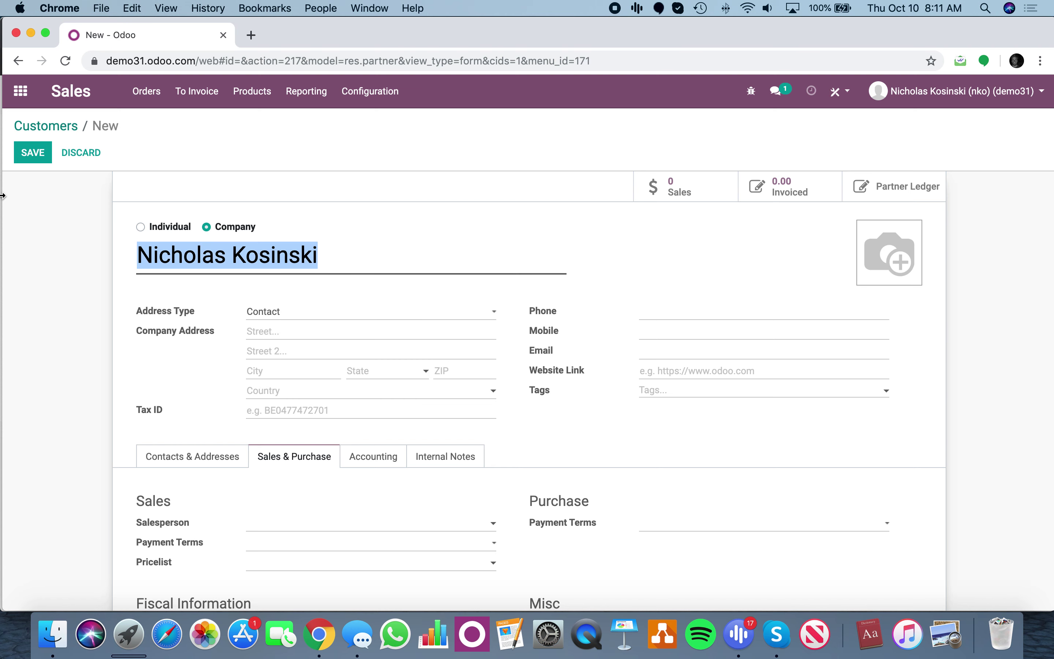
pyautogui.write('John Doe')
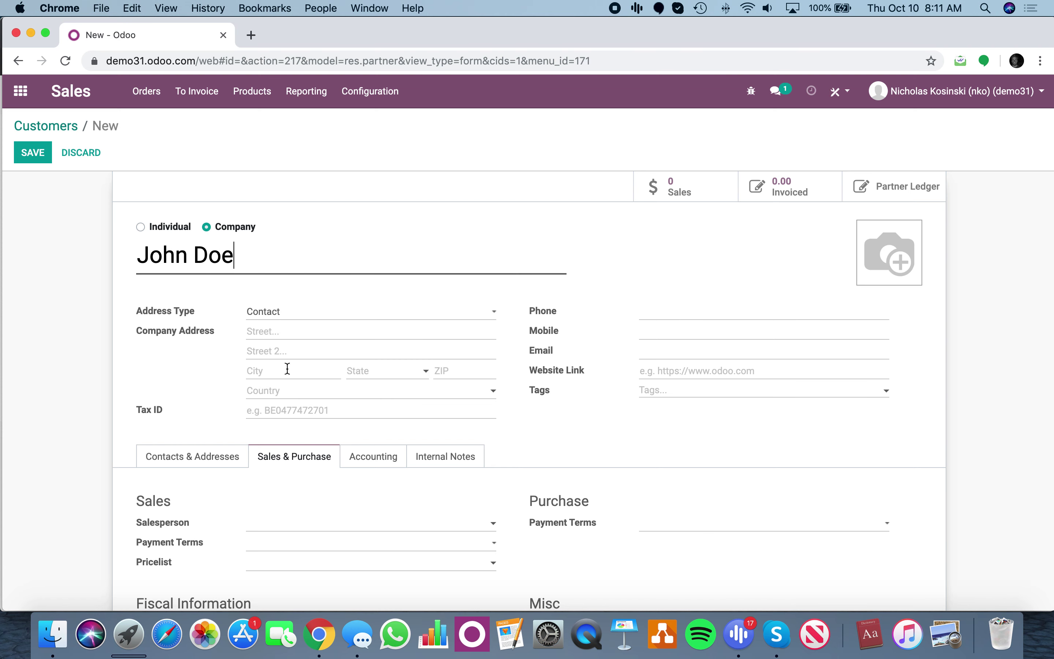
pyautogui.click(700, 247)
pyautogui.click(161, 227)
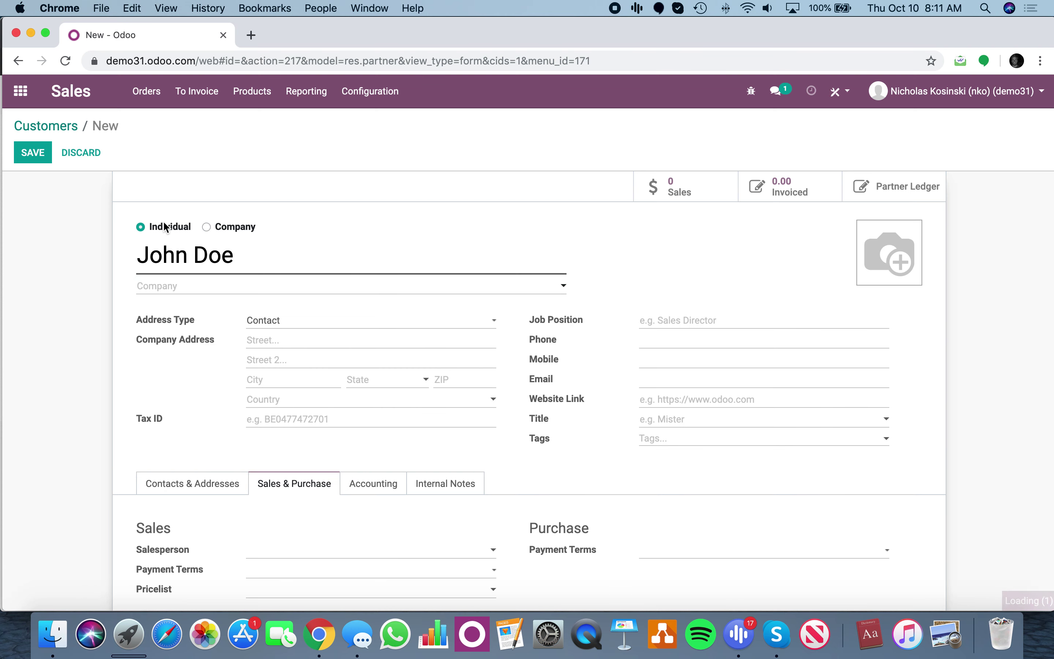
pyautogui.click(661, 379)
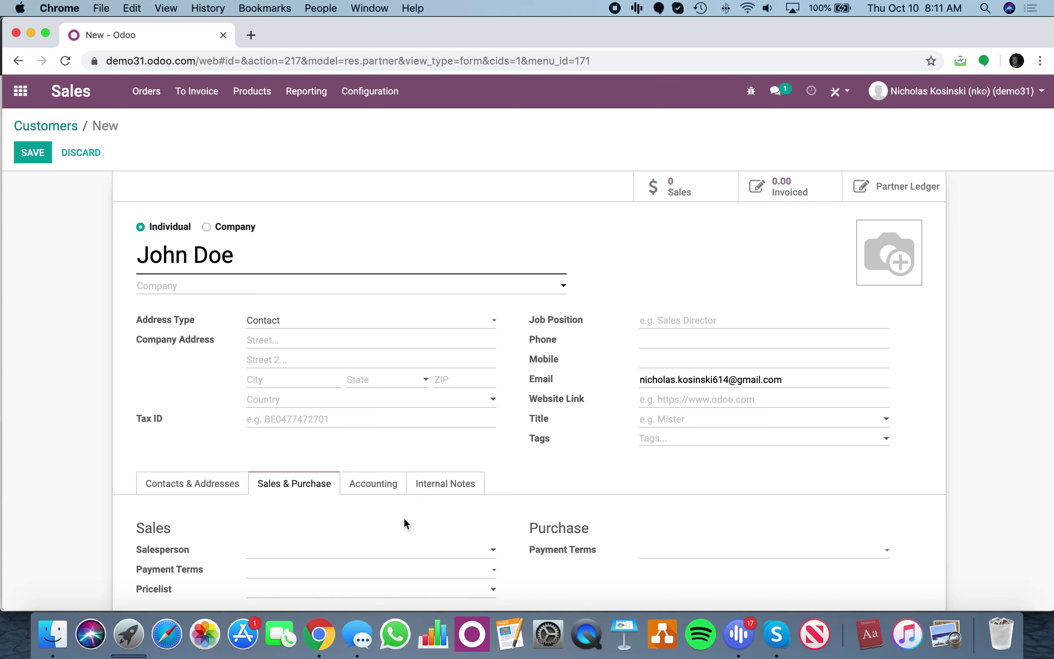
# Assign the Wholesale (USD) pricelist and save the customer.
pyautogui.scroll(-2, 403, 518)
pyautogui.click(383, 540)
pyautogui.click(378, 506)
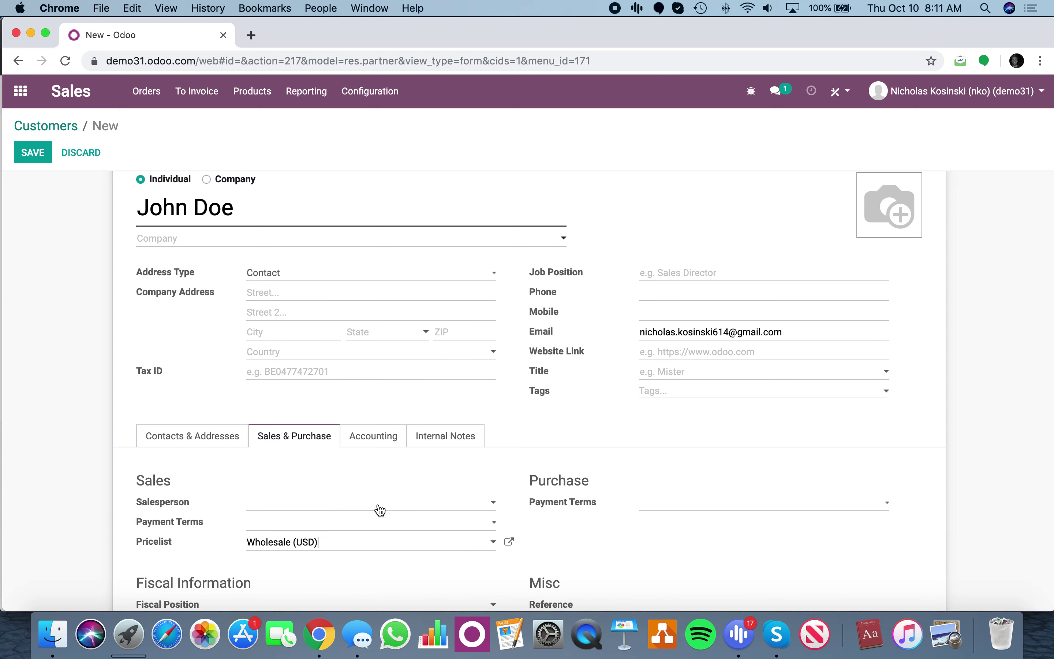
pyautogui.click(206, 494)
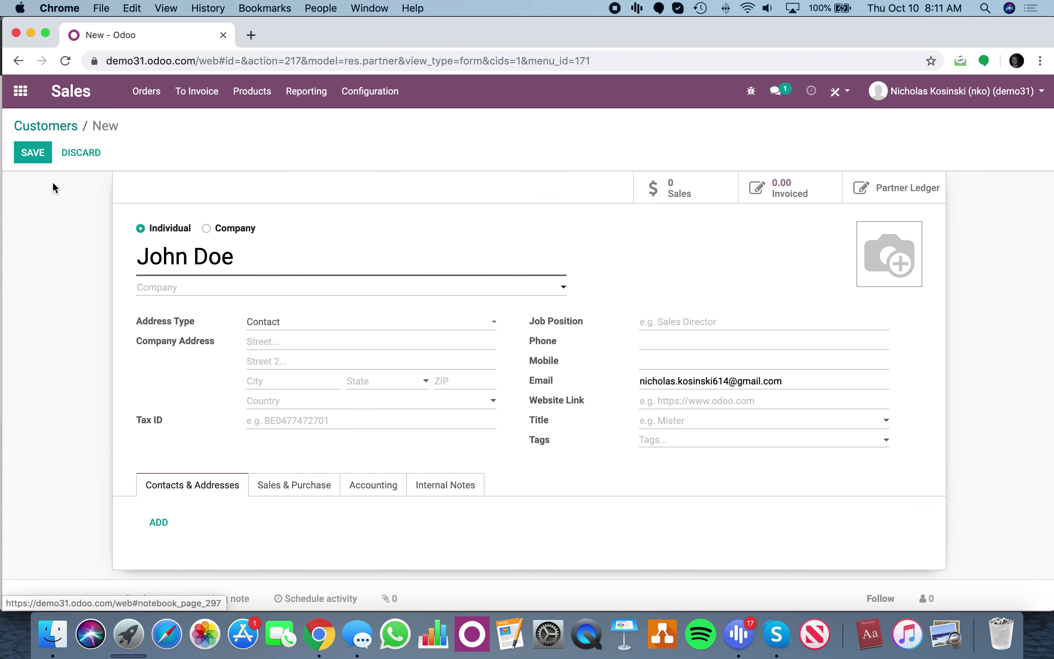
pyautogui.click(38, 161)
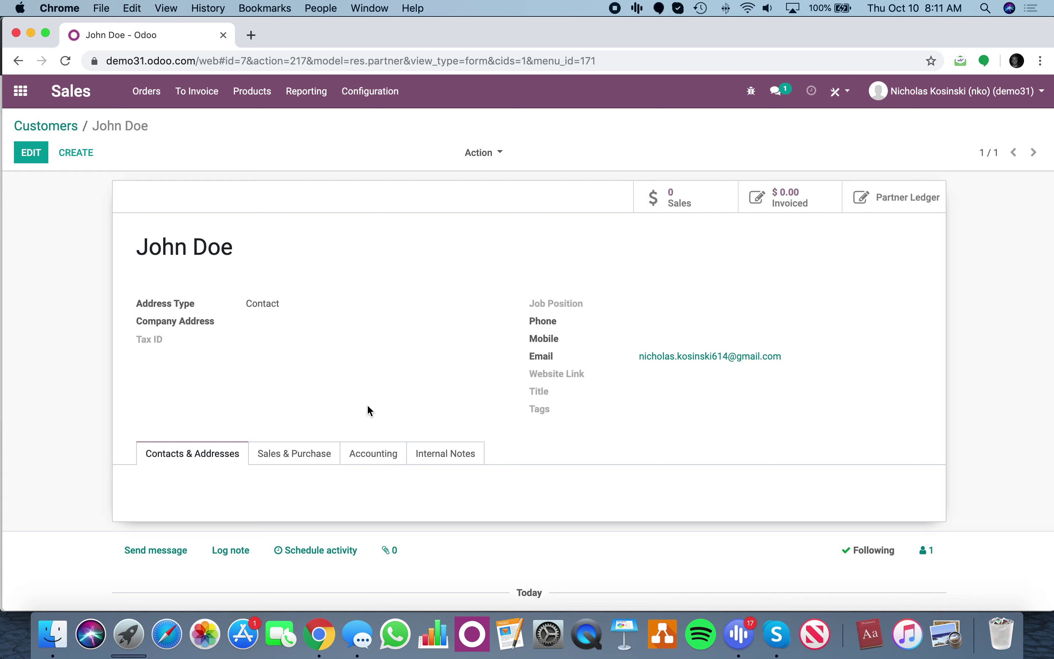
# Grant the customer portal access through Action > Grant portal access, ticking In Portal and applying.
pyautogui.click(479, 153)
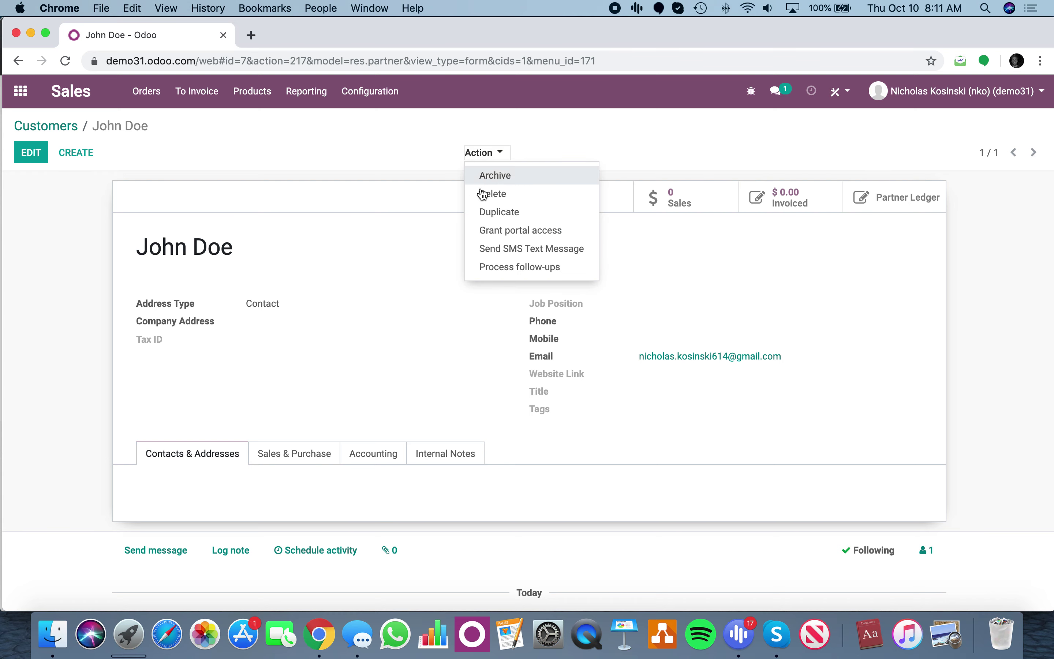
pyautogui.click(497, 234)
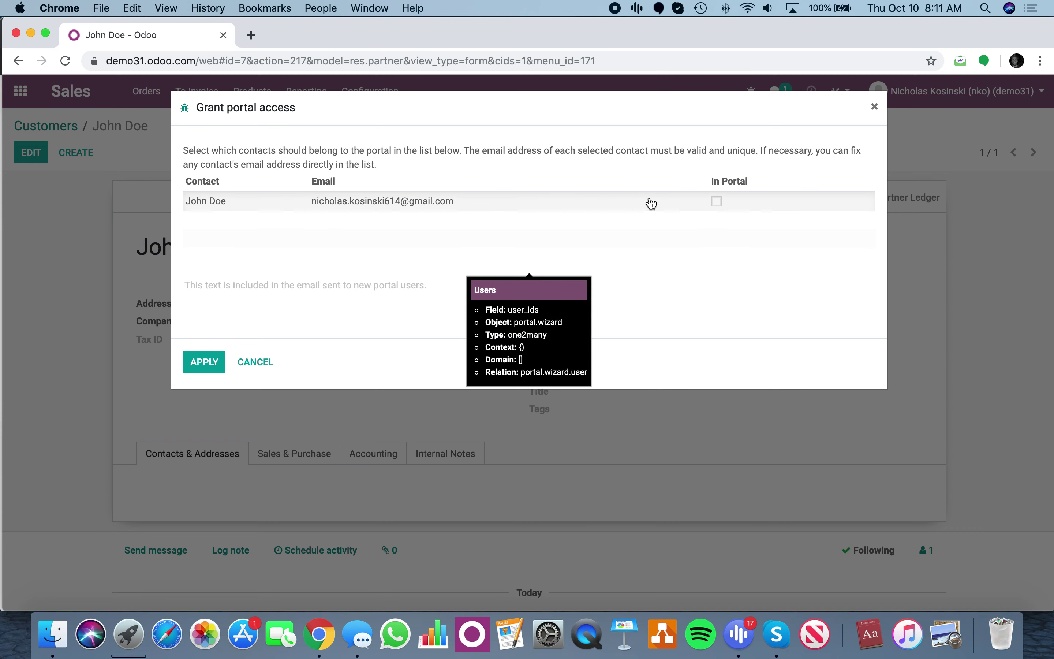
pyautogui.click(716, 202)
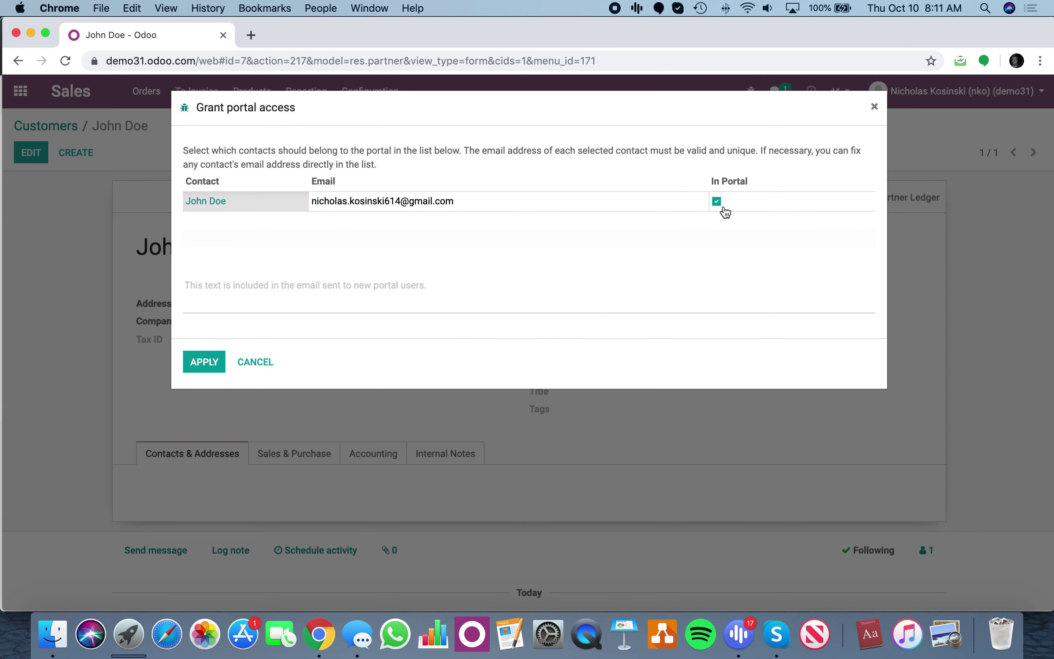
pyautogui.click(208, 362)
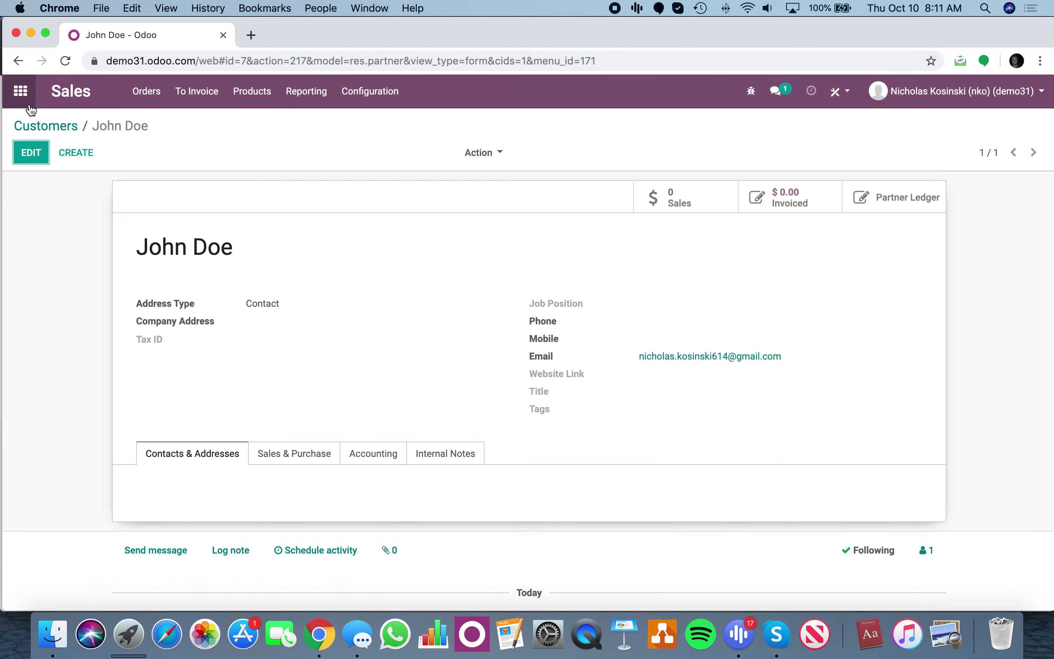
pyautogui.click(22, 92)
pyautogui.hotkey('ctrl', 'Up')
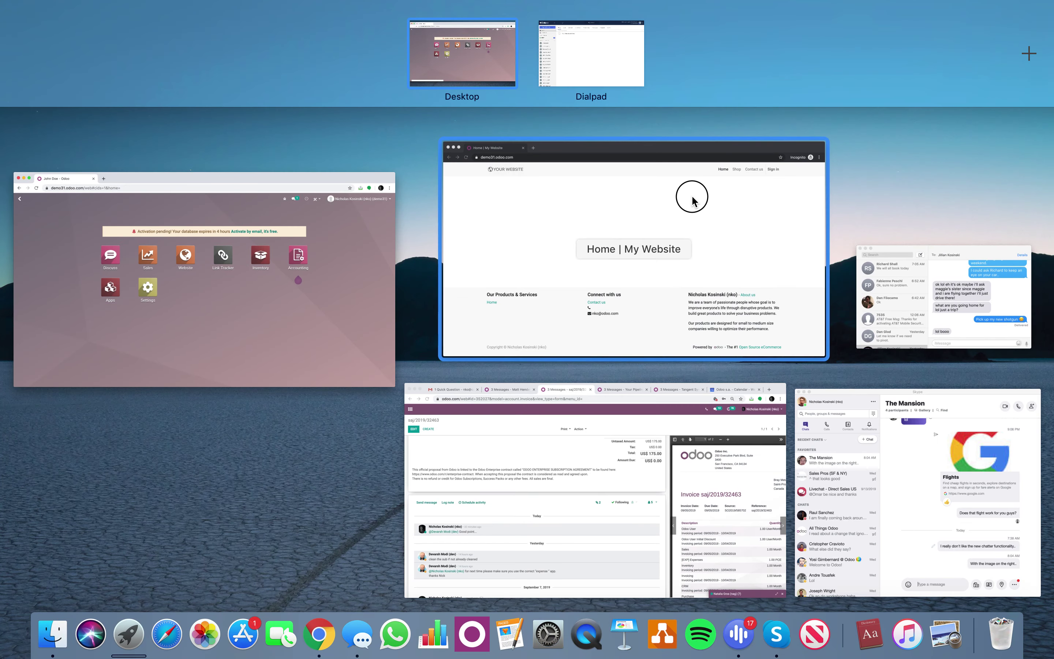
# Load the Gmail inbox in the incognito window.
pyautogui.click(689, 196)
pyautogui.click(197, 57)
pyautogui.write('gmail')
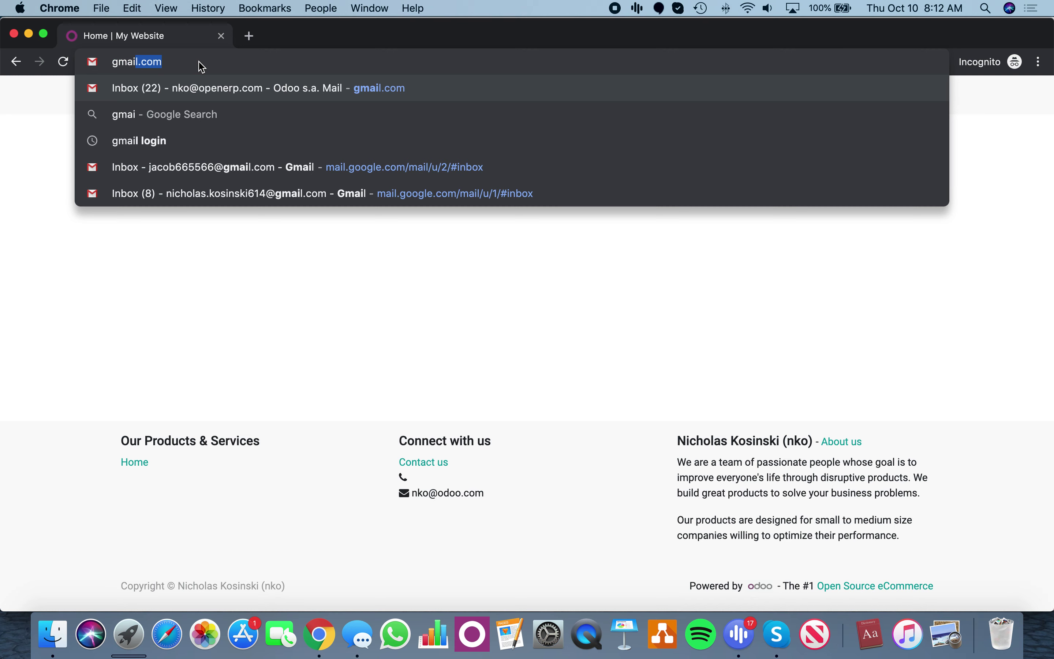
pyautogui.press('Down')
pyautogui.press('Down')
pyautogui.press('Down')
pyautogui.press('Down')
pyautogui.press('Down')
pyautogui.press('Return')
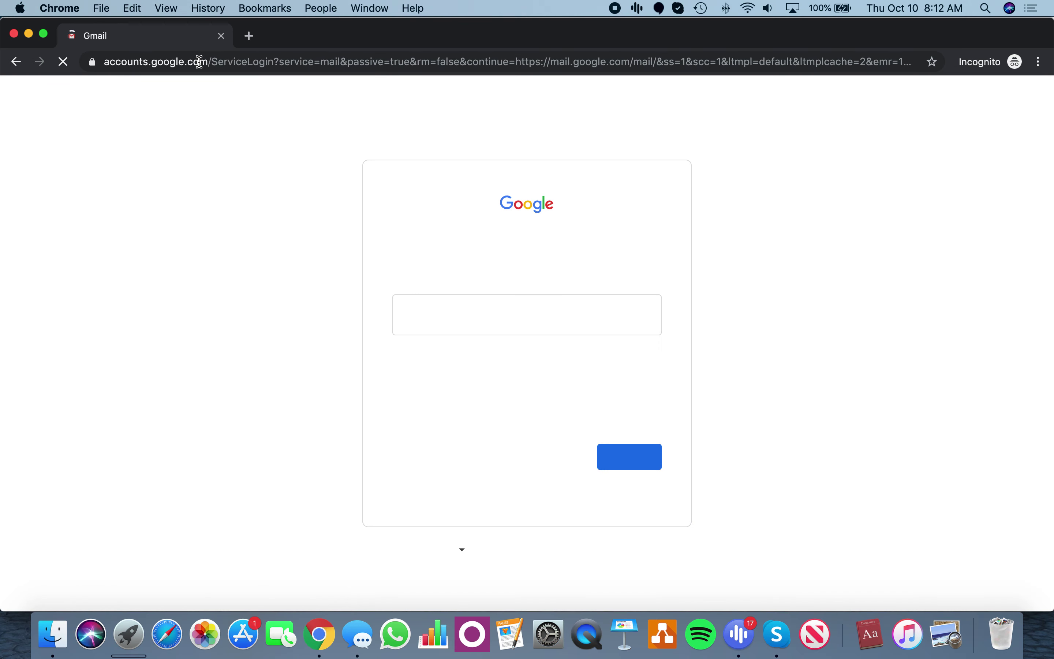
# Sign in with the second saved account and open the Odoo invitation email.
pyautogui.press('Down')
pyautogui.press('Down')
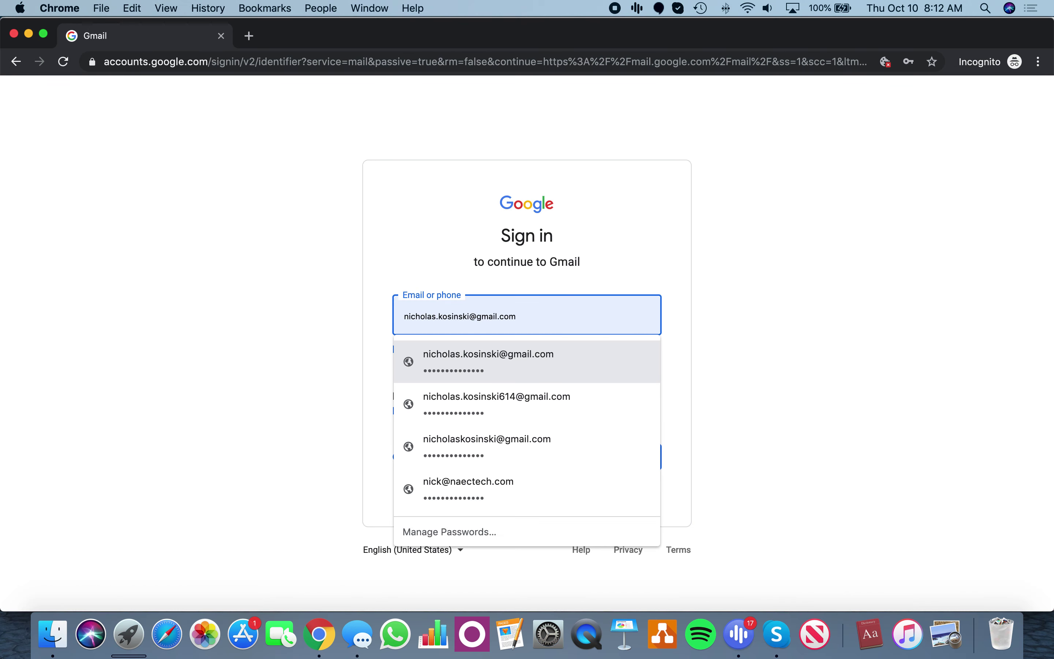
pyautogui.press('Down')
pyautogui.press('Return')
pyautogui.press('Return')
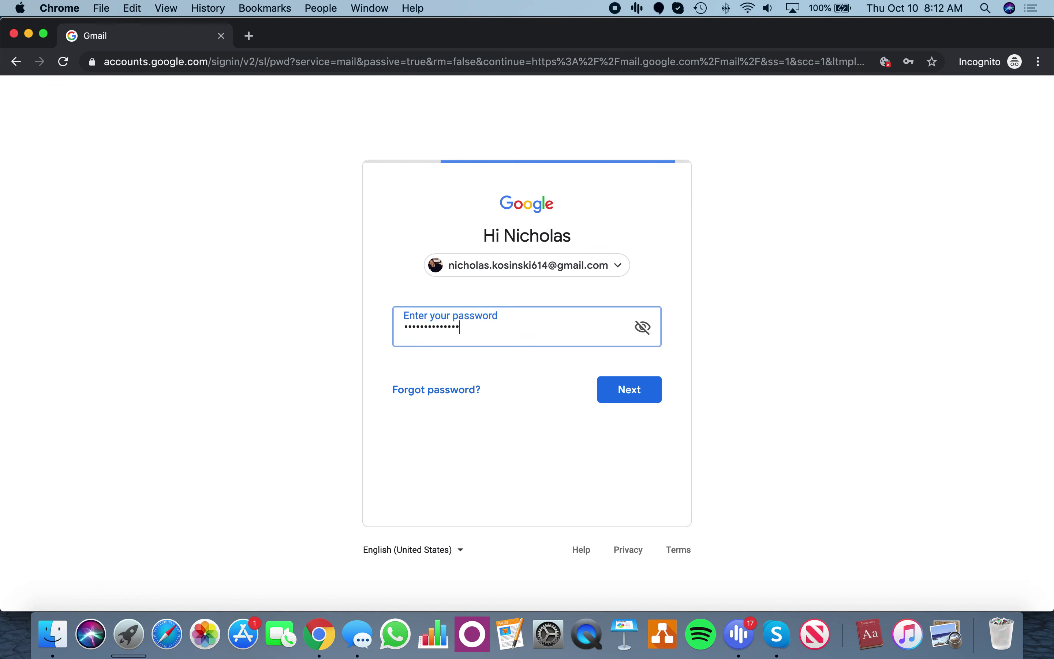
pyautogui.press('Return')
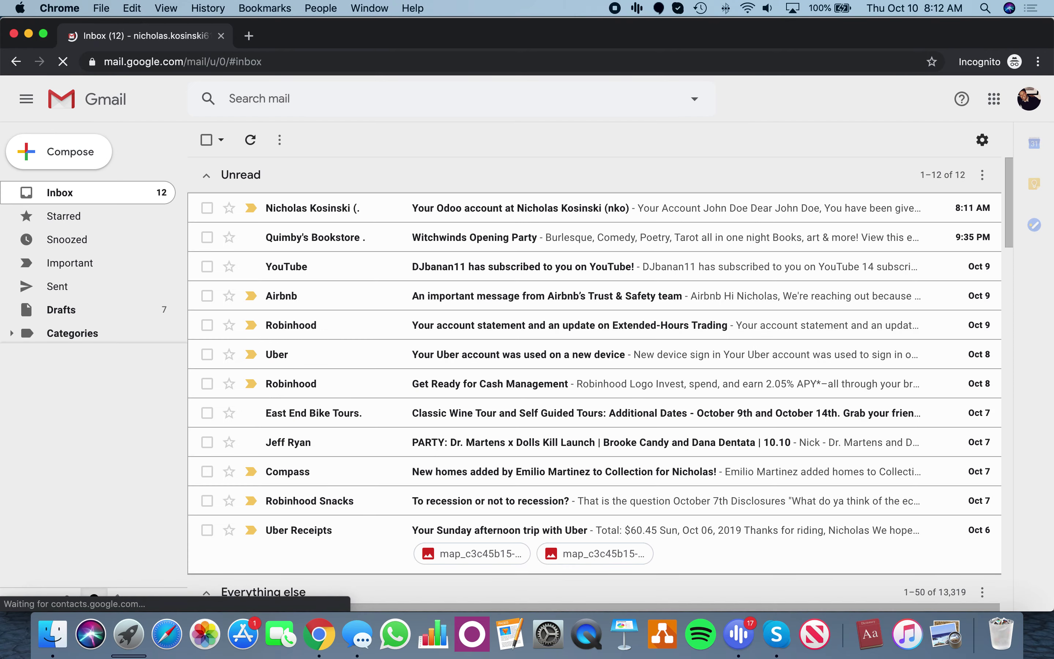
pyautogui.click(438, 201)
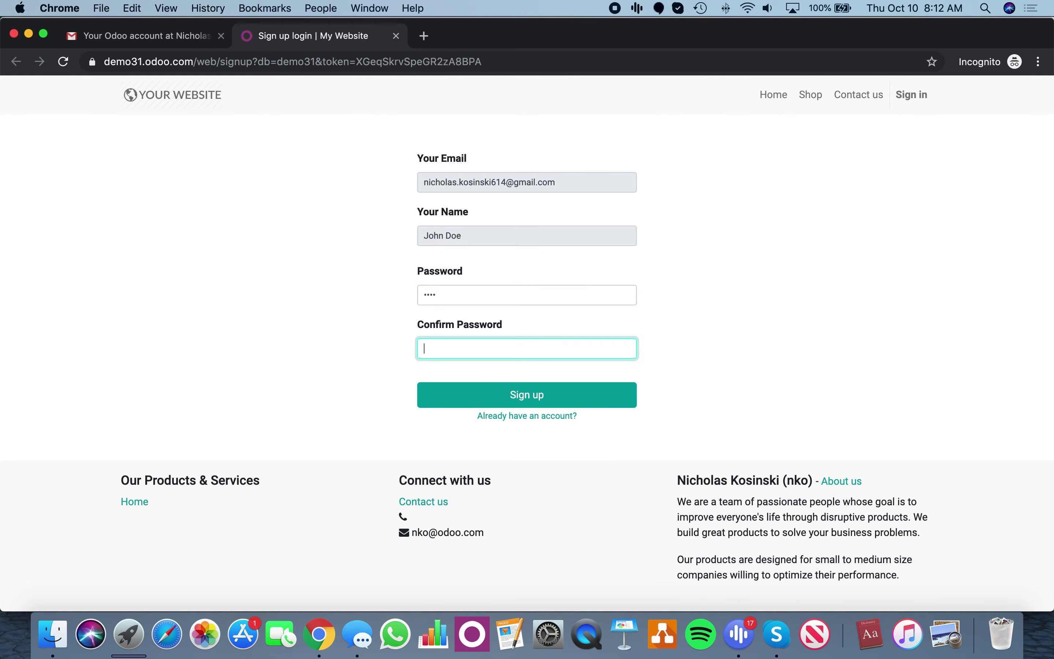
# Finish portal sign-up by entering and confirming the account password, then open the Shop.
pyautogui.write('1234')
pyautogui.press('Return')
pyautogui.click(514, 294)
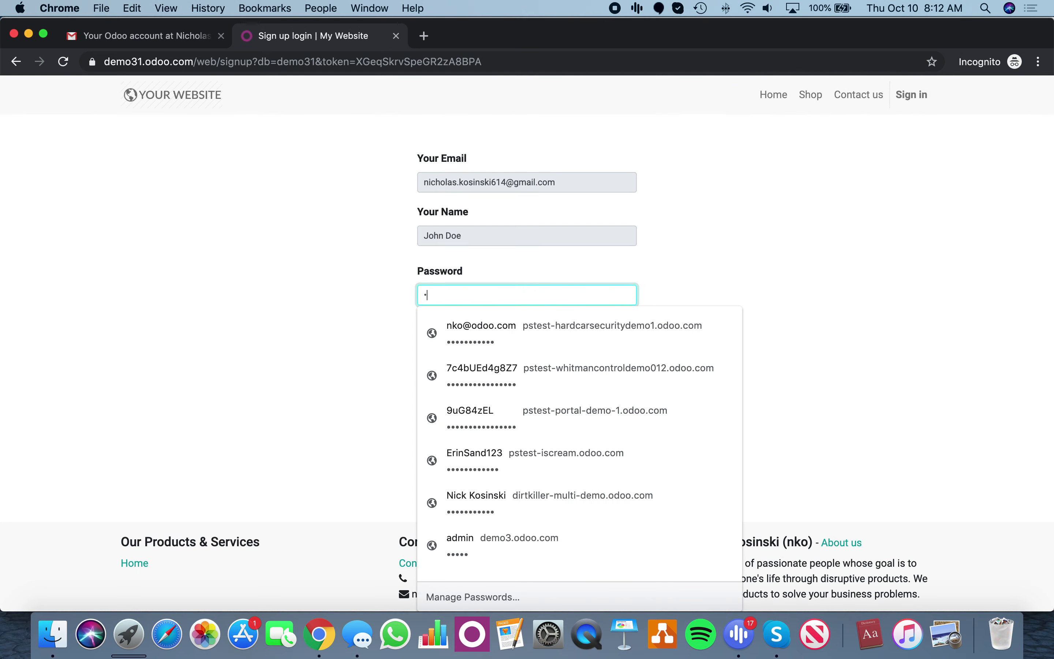
pyautogui.write('1234')
pyautogui.press('Tab')
pyautogui.click(460, 343)
pyautogui.write('1234')
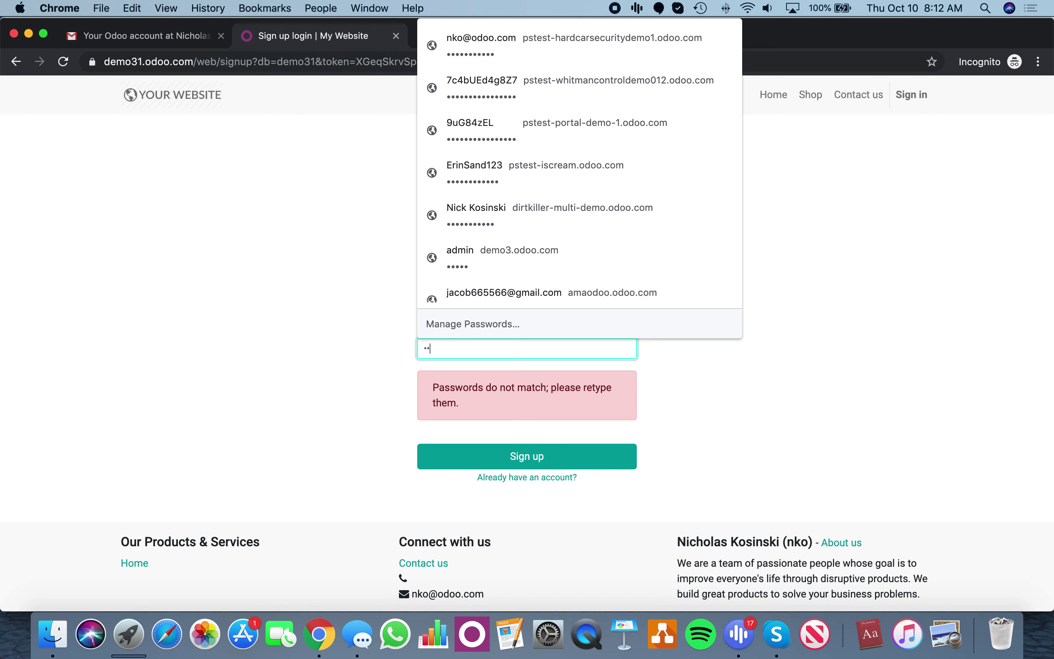
pyautogui.click(497, 451)
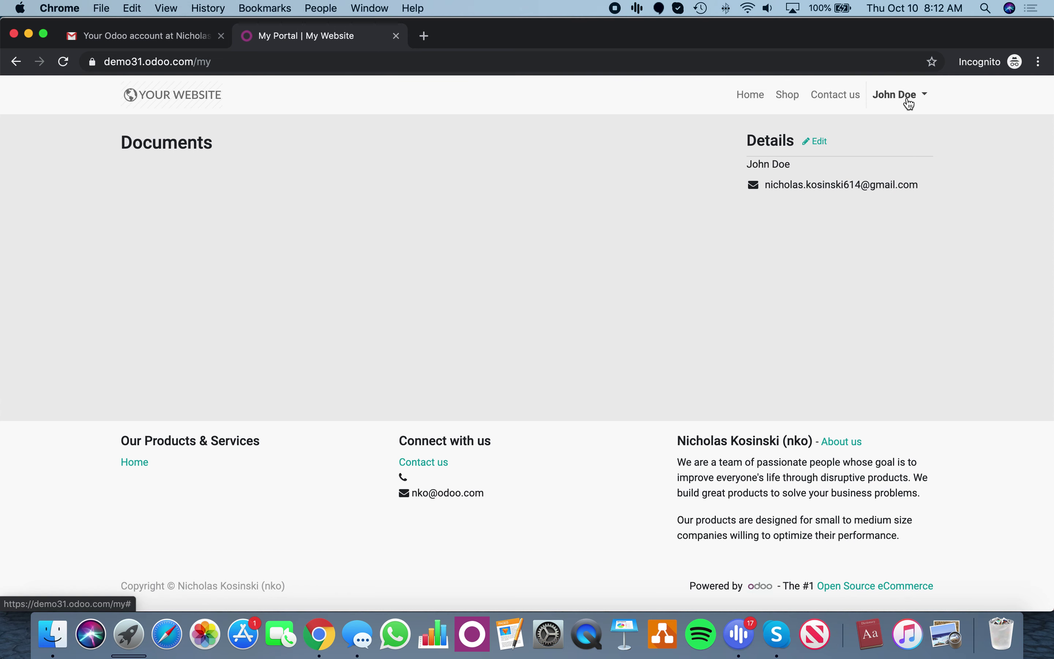
pyautogui.click(800, 95)
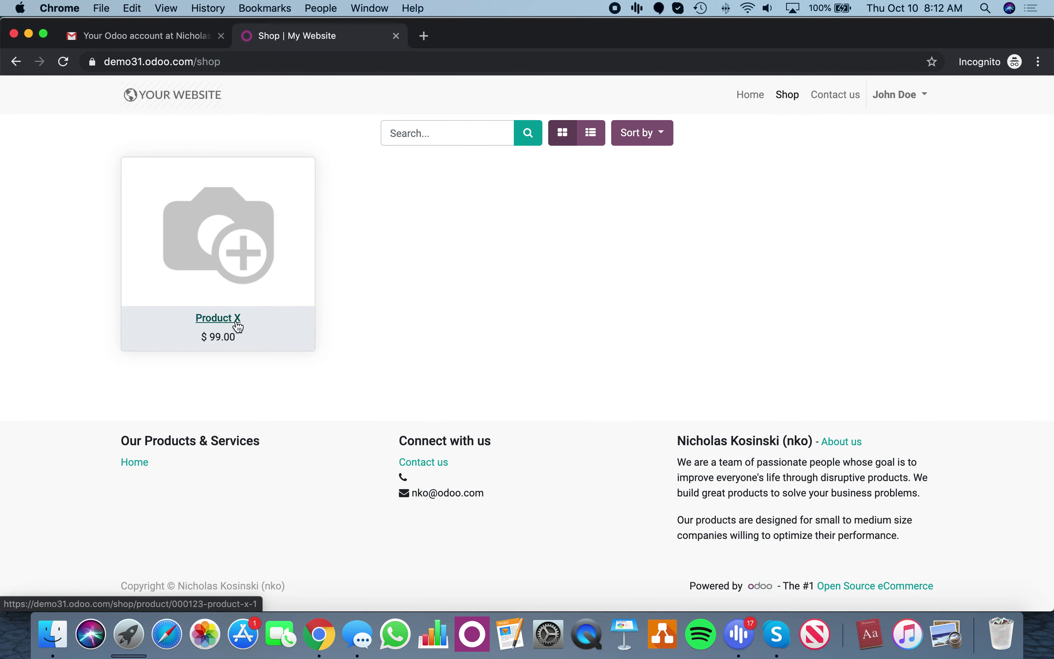
# Open Product X and change the quantity to 100 so the price shows $75.00.
pyautogui.click(238, 324)
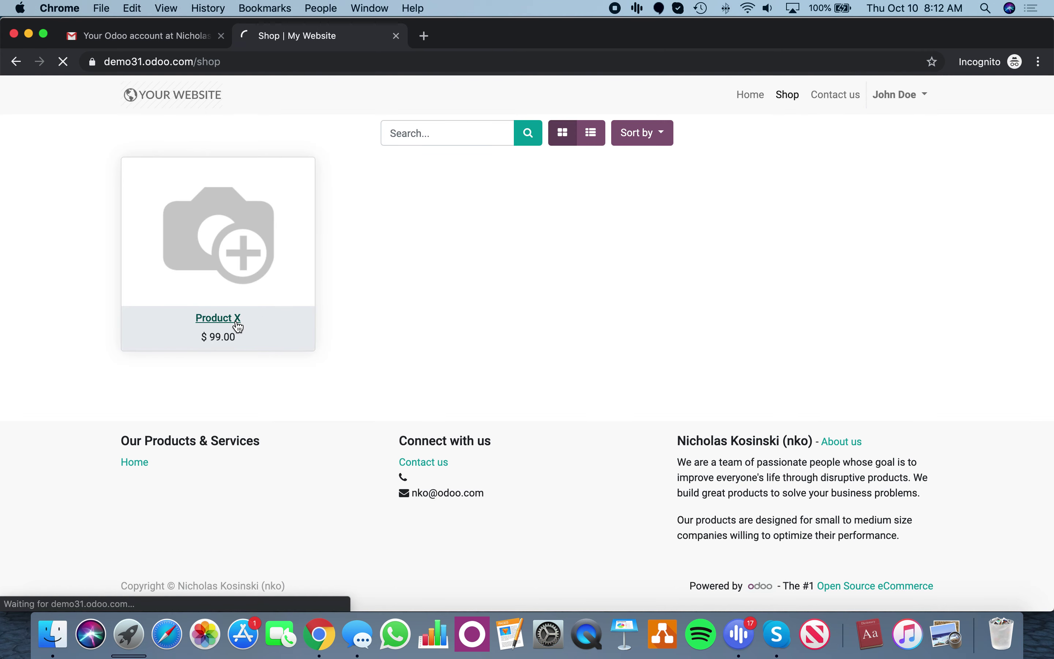
pyautogui.click(726, 247)
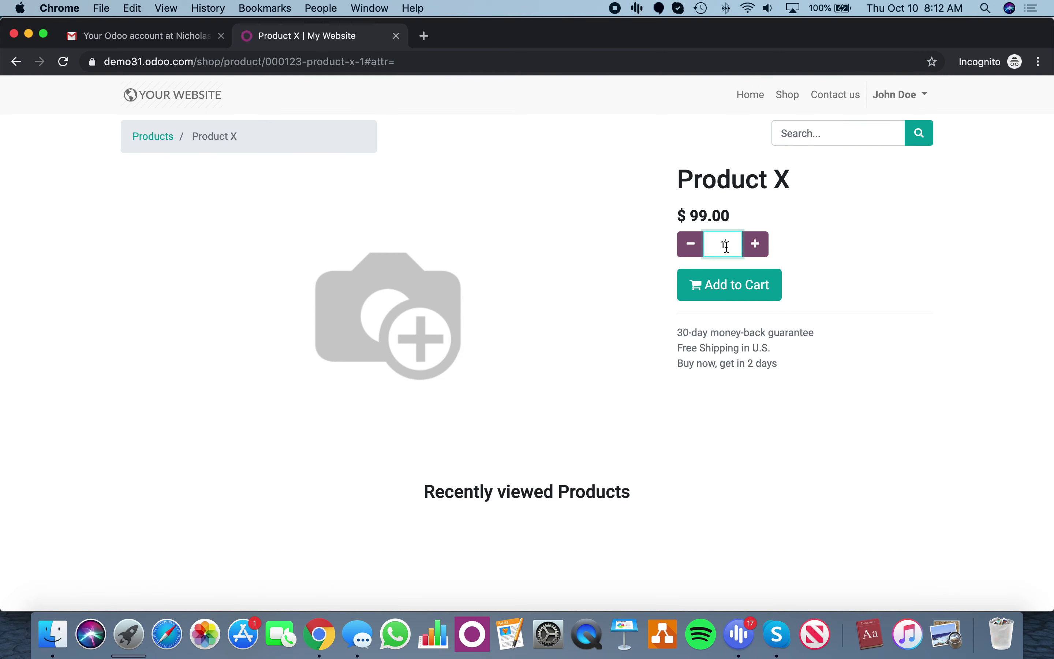
pyautogui.write('75')
pyautogui.click(736, 423)
pyautogui.click(856, 277)
pyautogui.doubleClick(727, 244)
pyautogui.write('100')
pyautogui.click(795, 409)
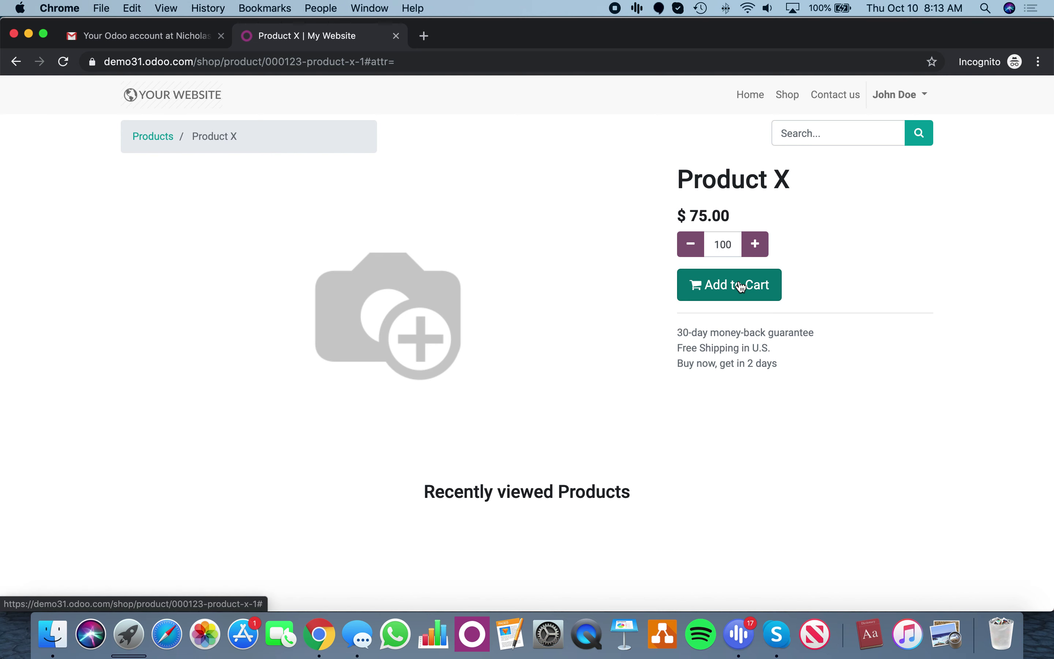
# Log out of the customer's portal account and open Product X in the shop as a public visitor.
pyautogui.click(916, 105)
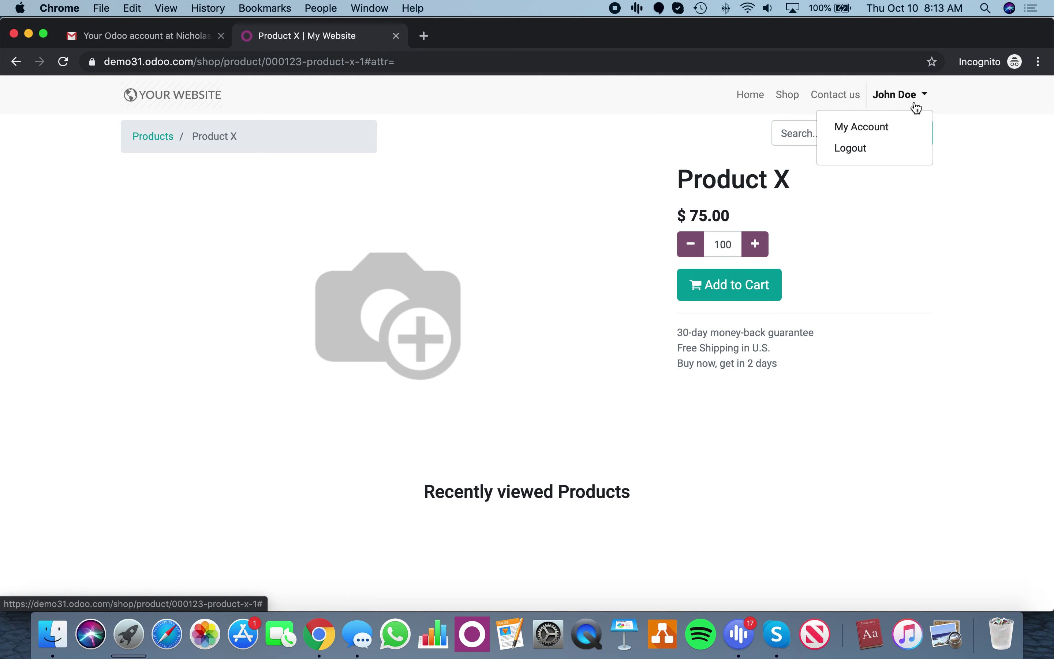
pyautogui.click(911, 153)
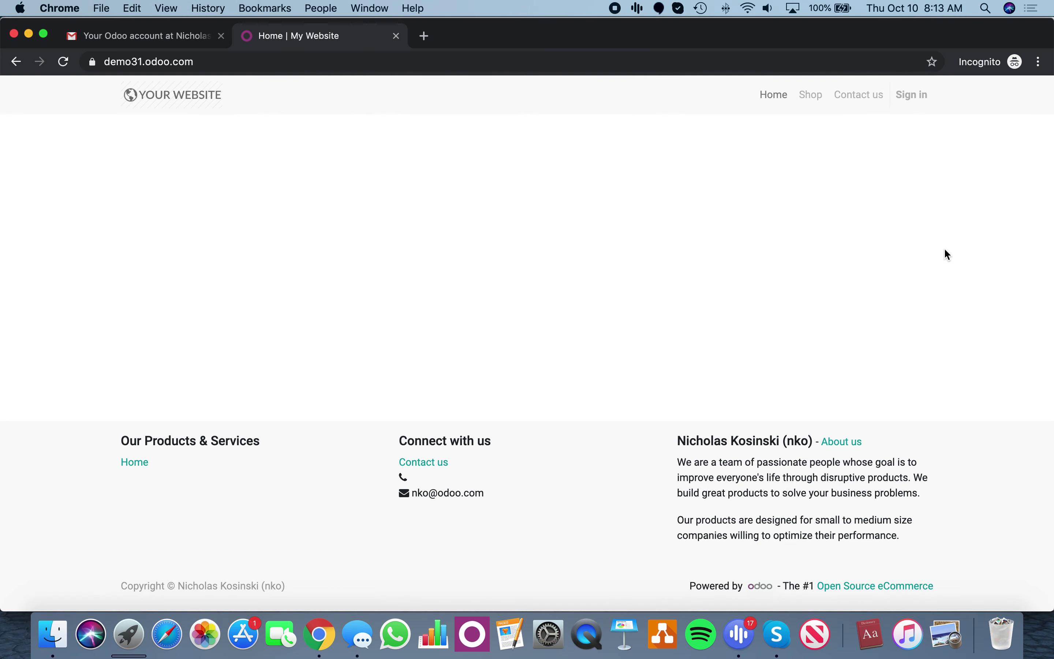
pyautogui.click(811, 97)
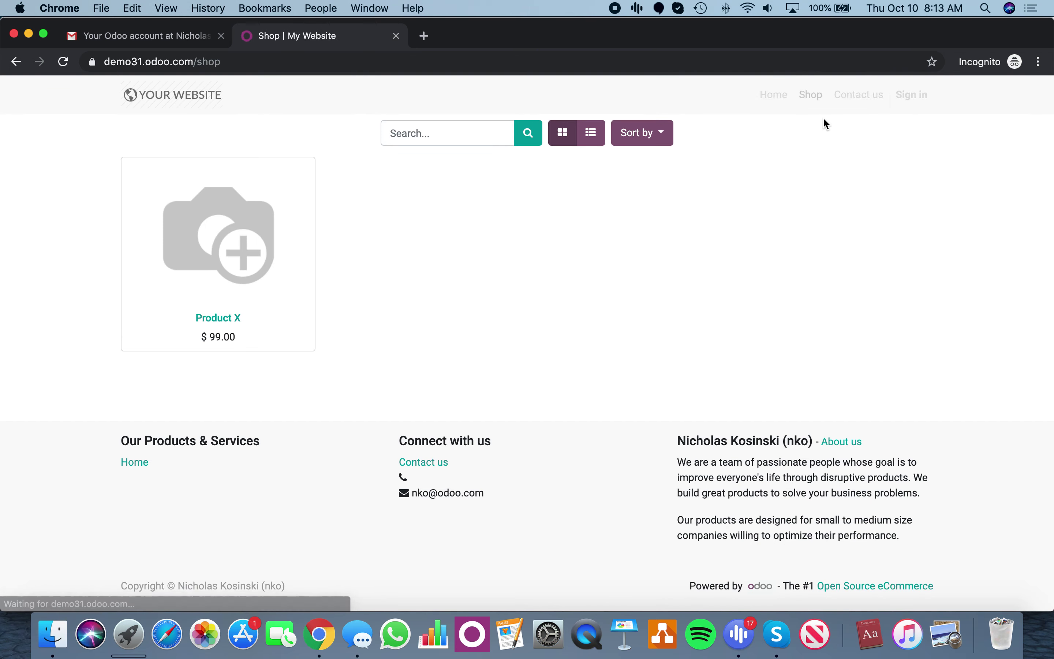
pyautogui.click(234, 325)
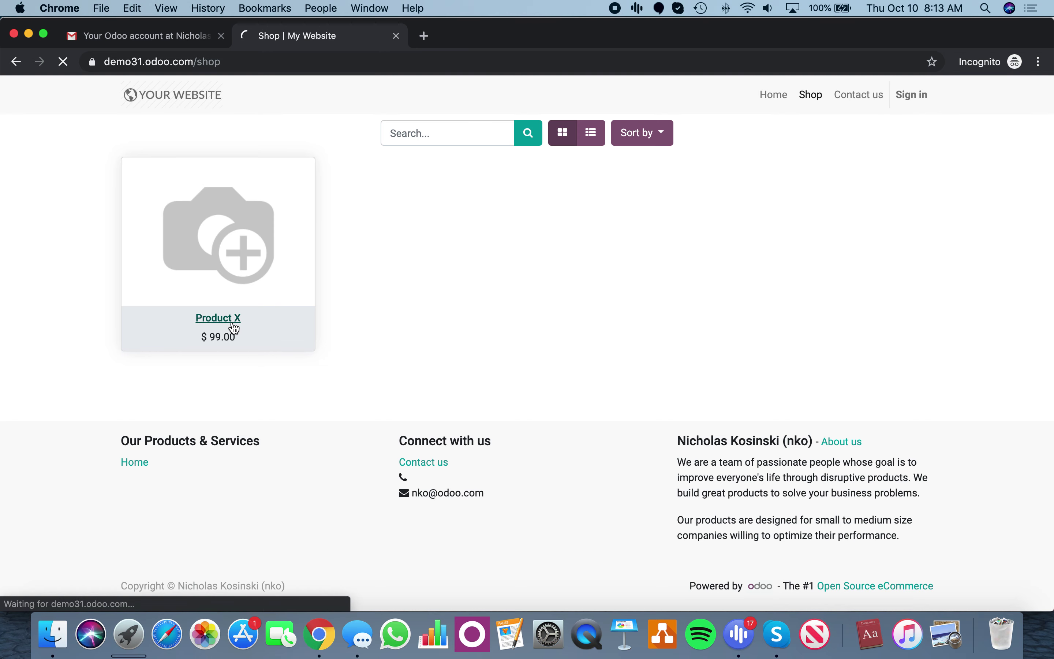
# Set the Product X quantity to 100 and confirm the price stays $99.00.
pyautogui.click(732, 238)
pyautogui.write('10')
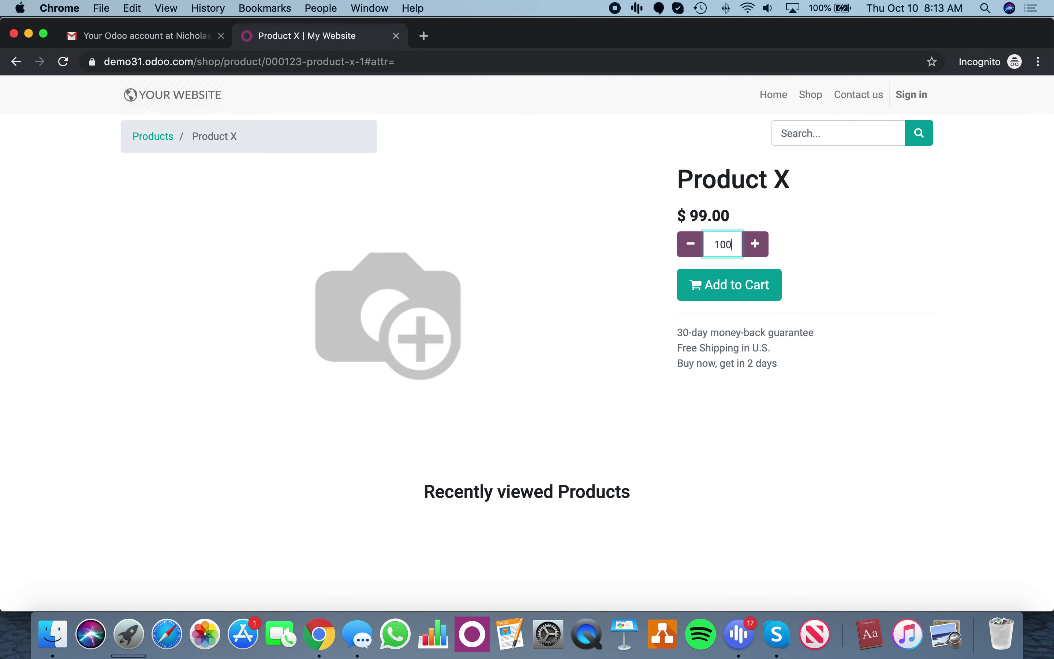
pyautogui.click(733, 506)
pyautogui.doubleClick(723, 245)
pyautogui.write('100')
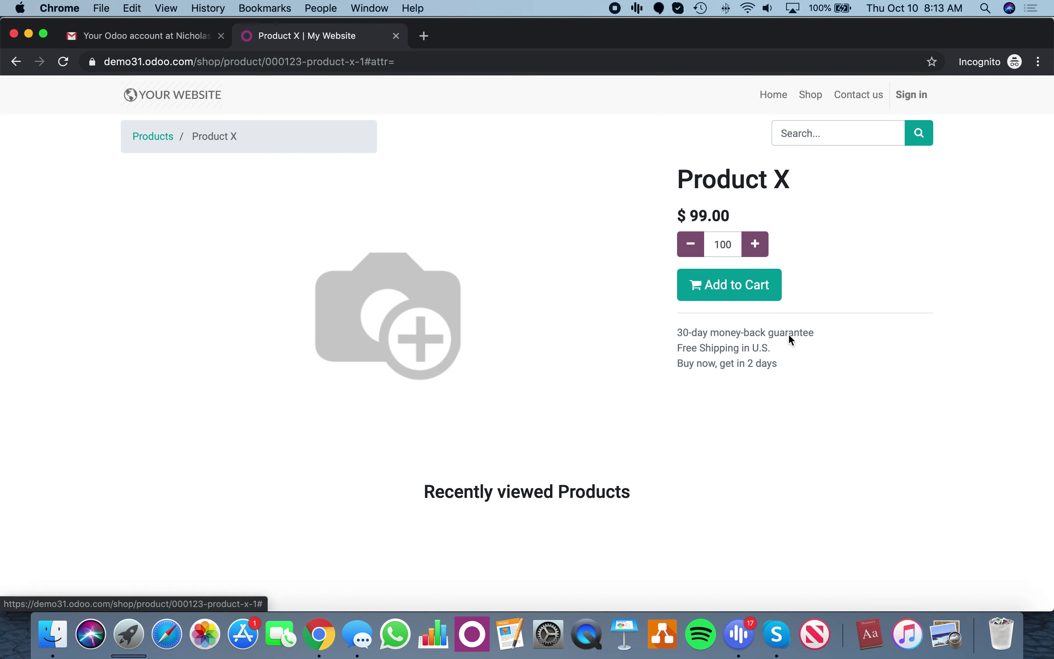